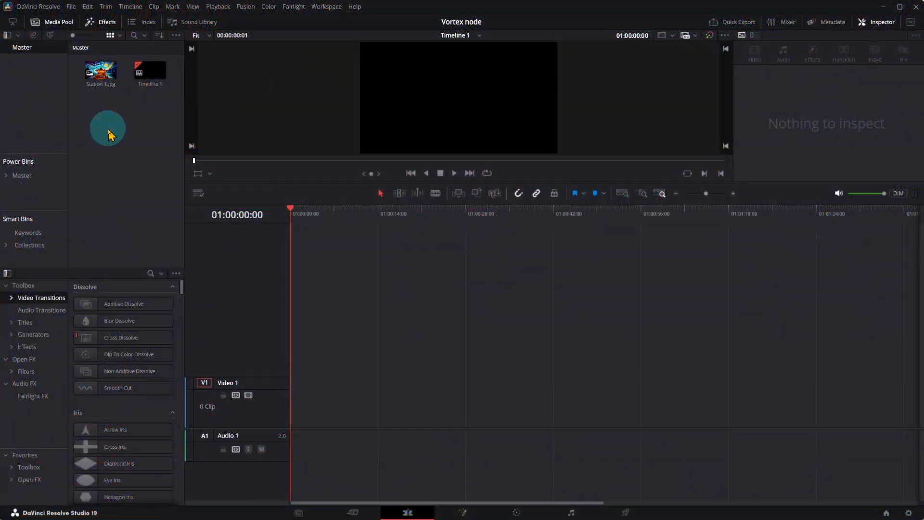
Create a 10-second Fusion composition at 24 fps and place it at the start of the Video 1 track
right_click(110, 135)
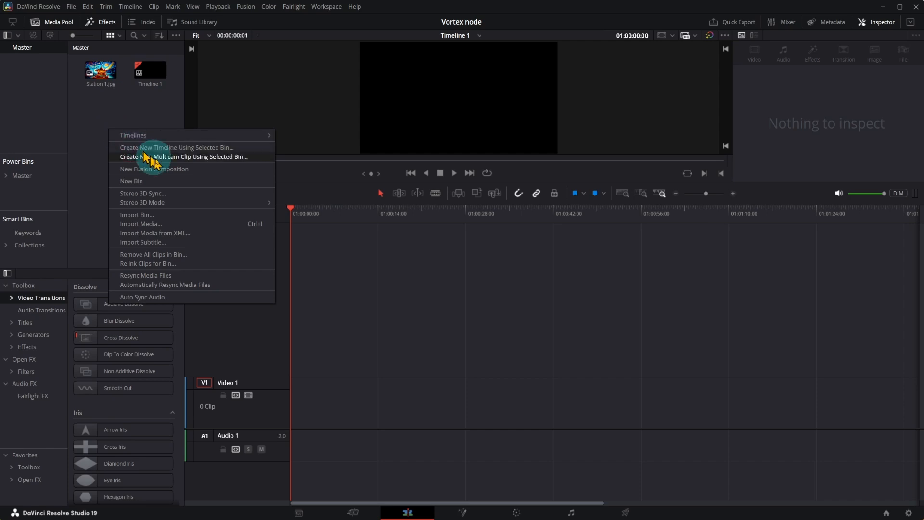
click(202, 170)
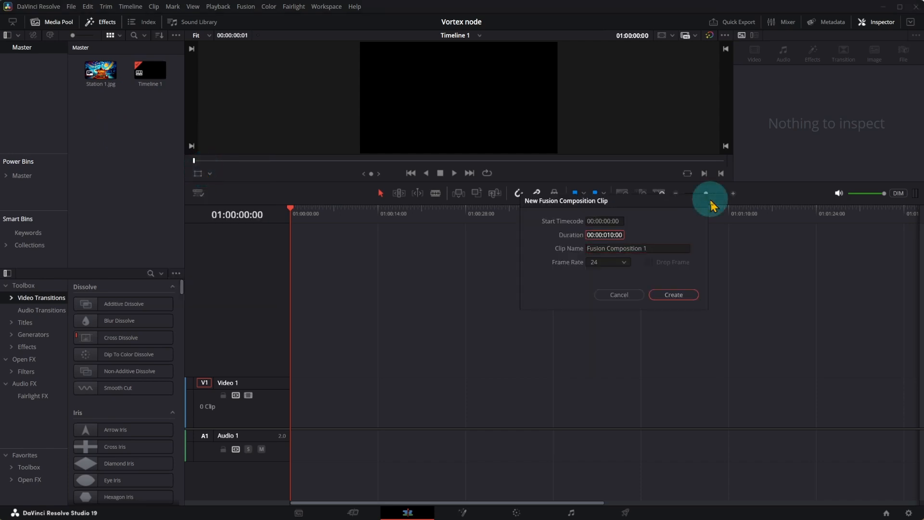
click(673, 294)
click(320, 400)
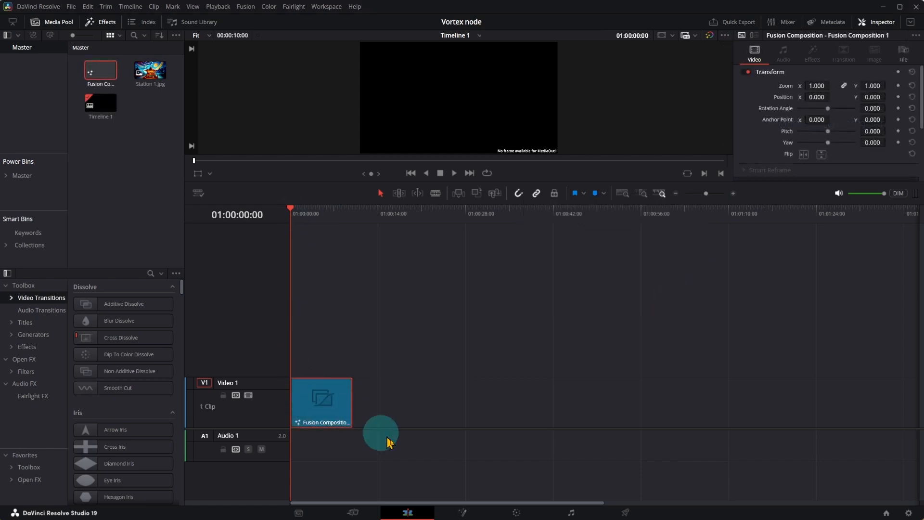
Open the composition on the Fusion page, add connected pEmitter and pRender nodes, and merge them over MediaIn1
click(461, 513)
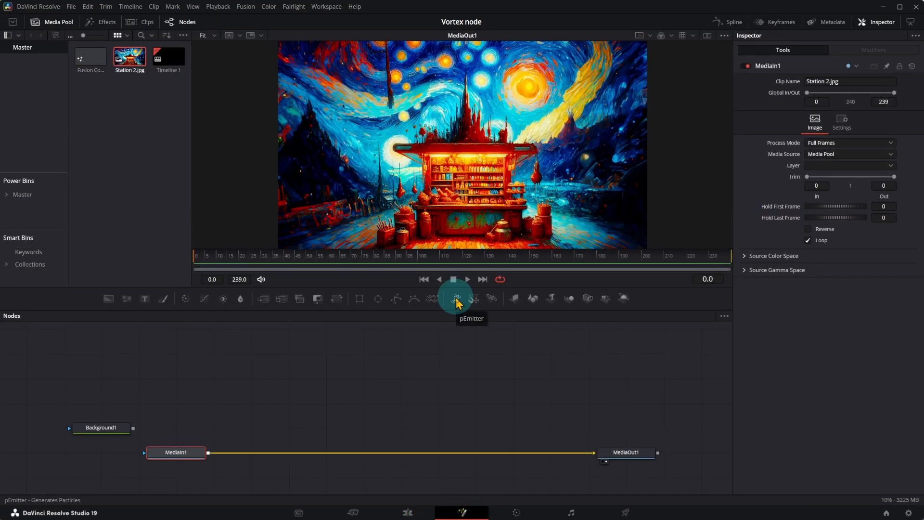
drag(457, 302, 223, 394)
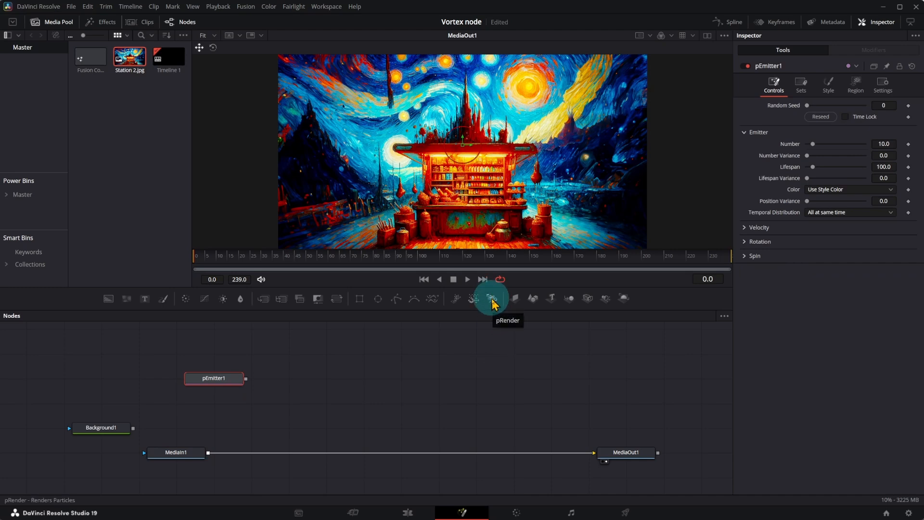
drag(493, 300, 481, 372)
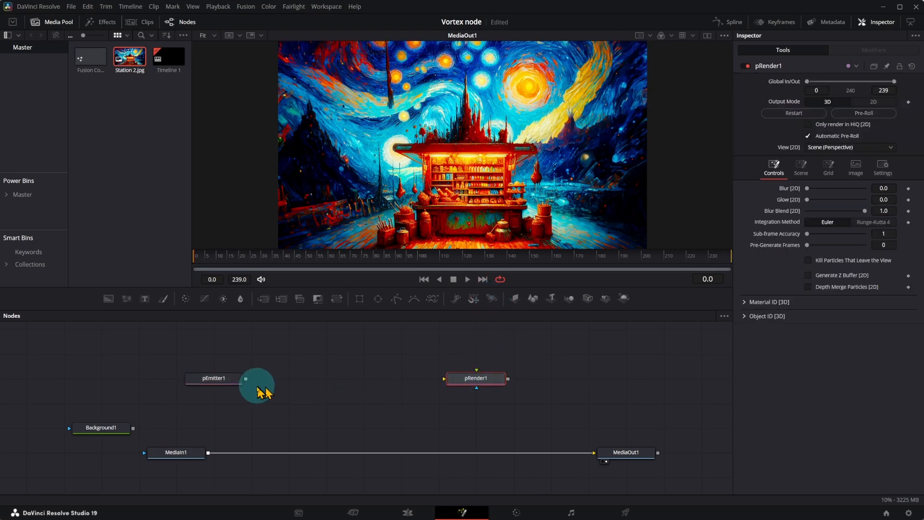
drag(245, 379, 209, 457)
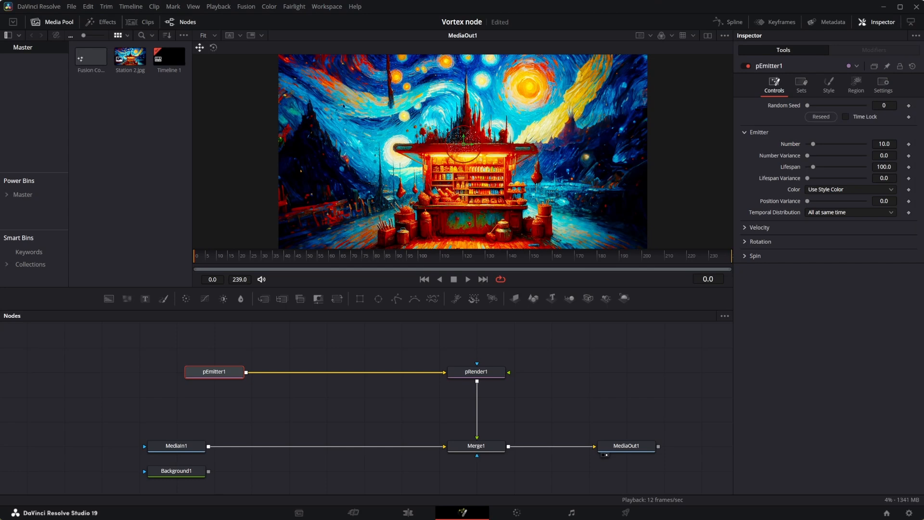
Insert a pVortex node between pEmitter1 and pRender1 and space it out in the node chain
key(shift+space)
text(pVortex)
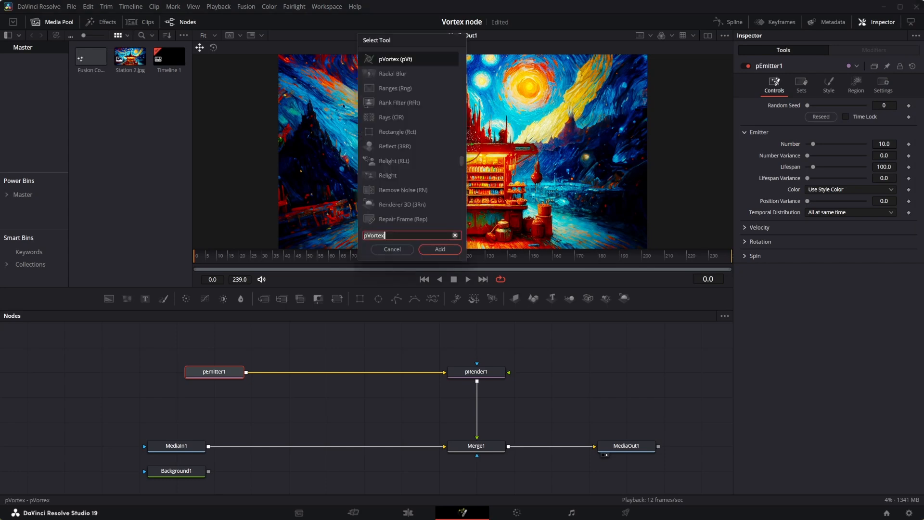
click(440, 249)
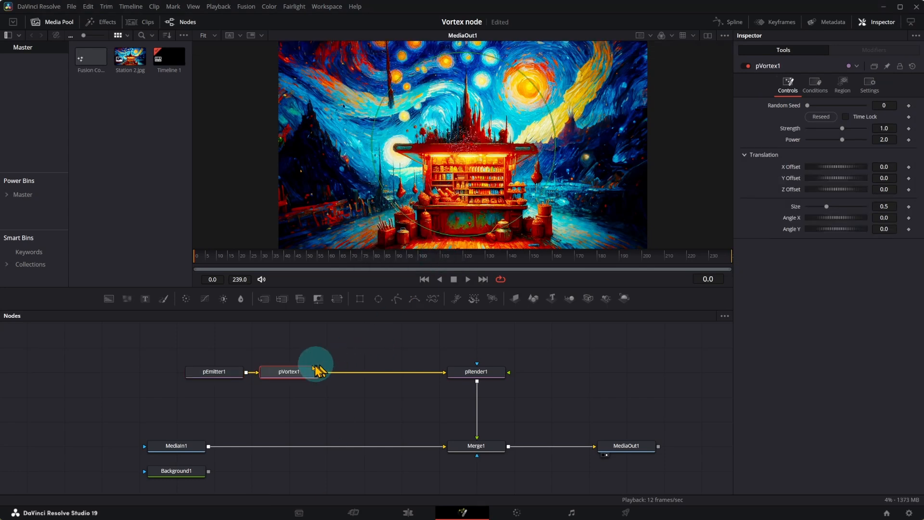
drag(318, 370, 330, 388)
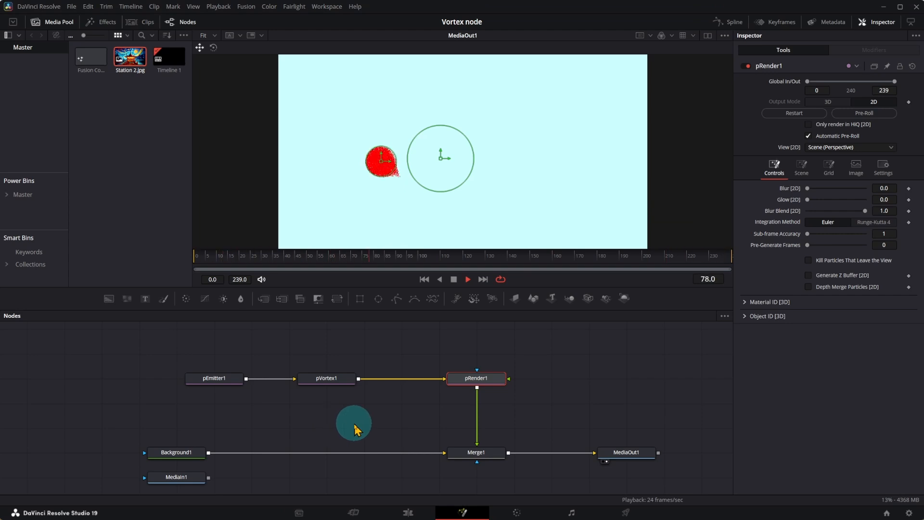
Set the pVortex1 Strength to 3.89 and its Power to 0.05
click(340, 383)
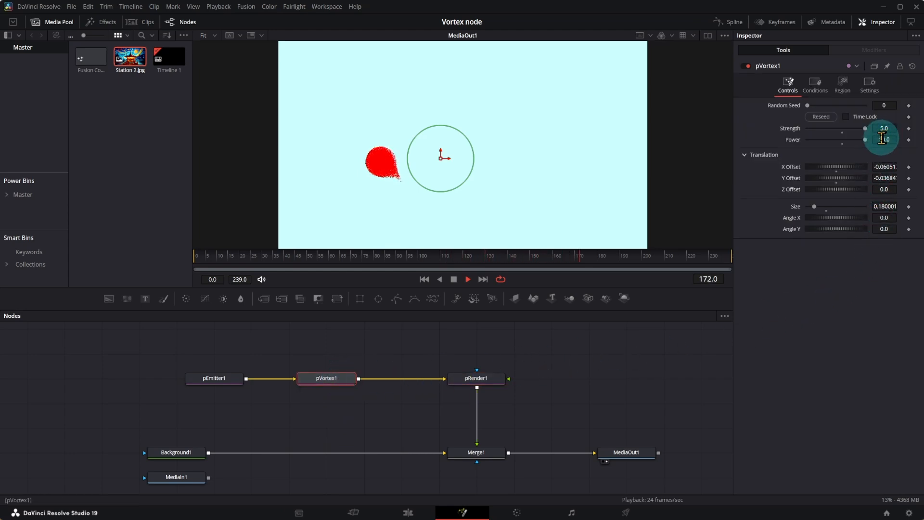
mouse_move(865, 139)
mouse_down()
mouse_move(850, 145)
mouse_move(859, 156)
mouse_up()
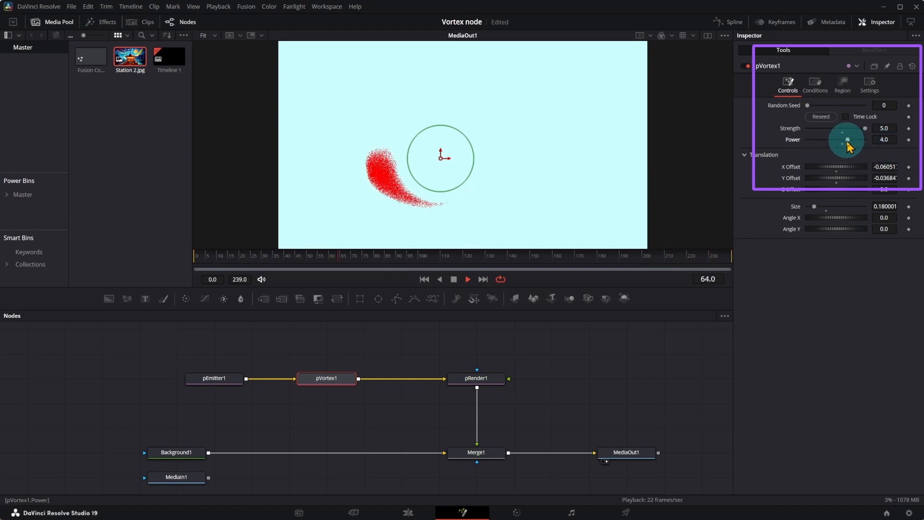
drag(848, 145, 770, 134)
click(865, 129)
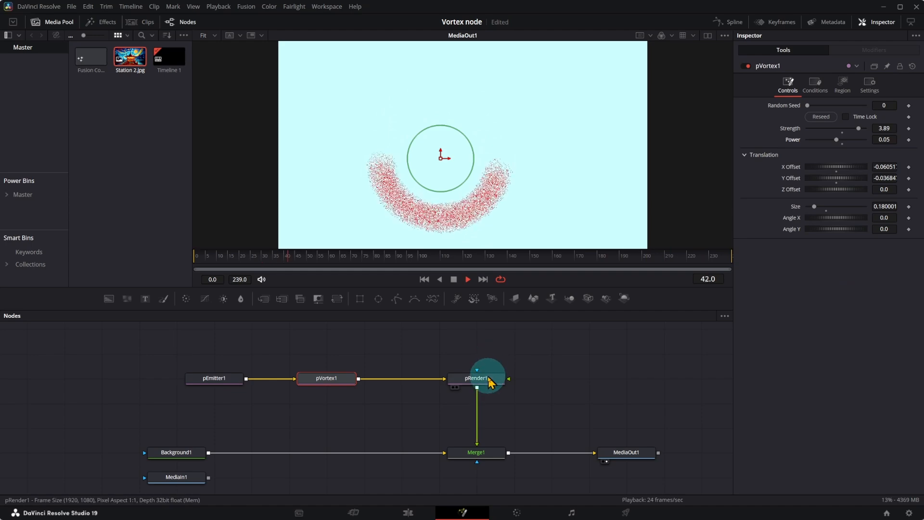
Set pRender1's Pre-Generate Frames to 100 and tighten the particle ring by moving the emitter closer to the vortex centre
drag(809, 247, 923, 246)
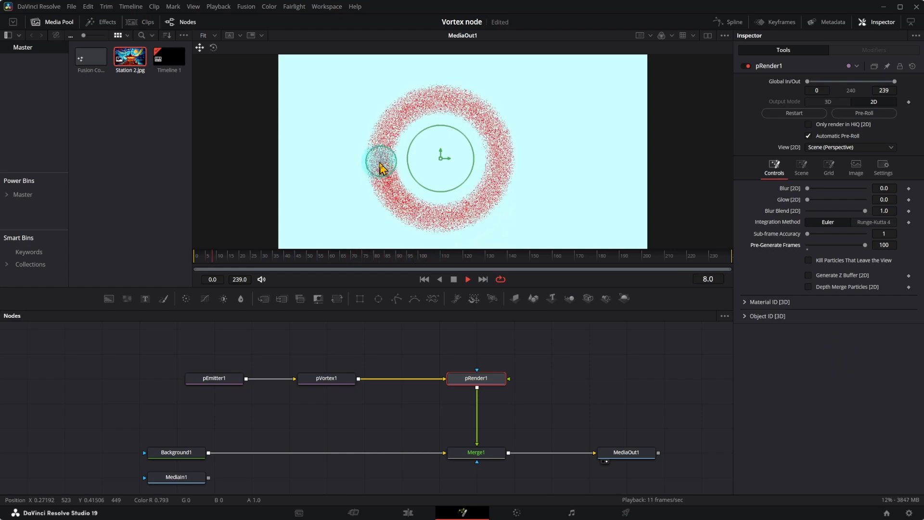
drag(381, 167, 391, 167)
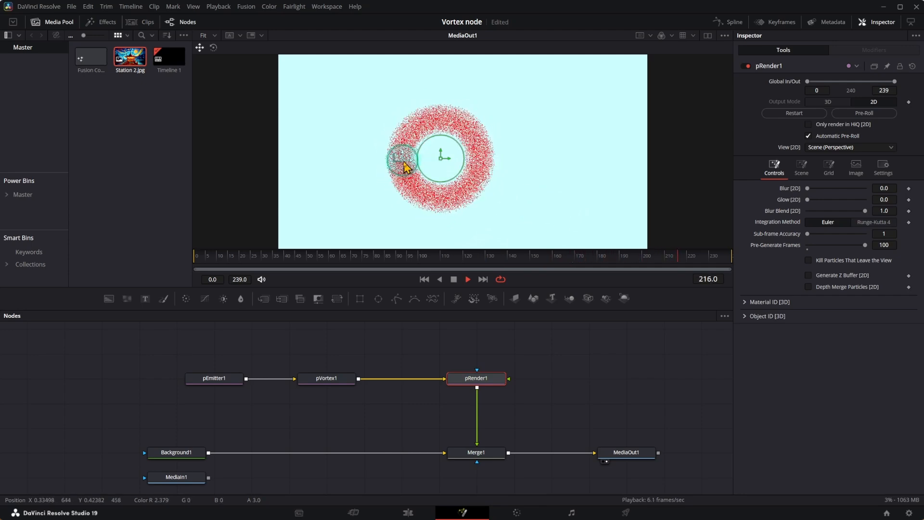
click(310, 217)
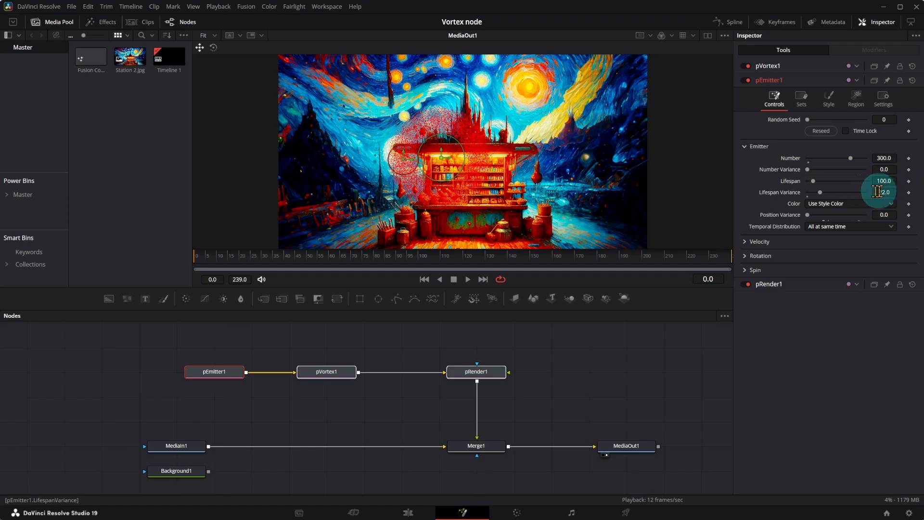
Review pEmitter1's style and region options, followed by the control values of pVortex1 and pRender1
click(828, 97)
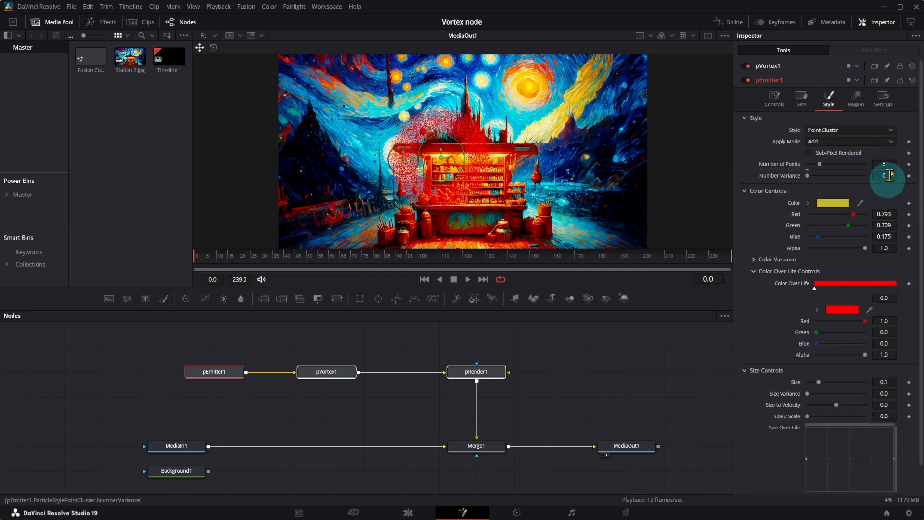
click(891, 130)
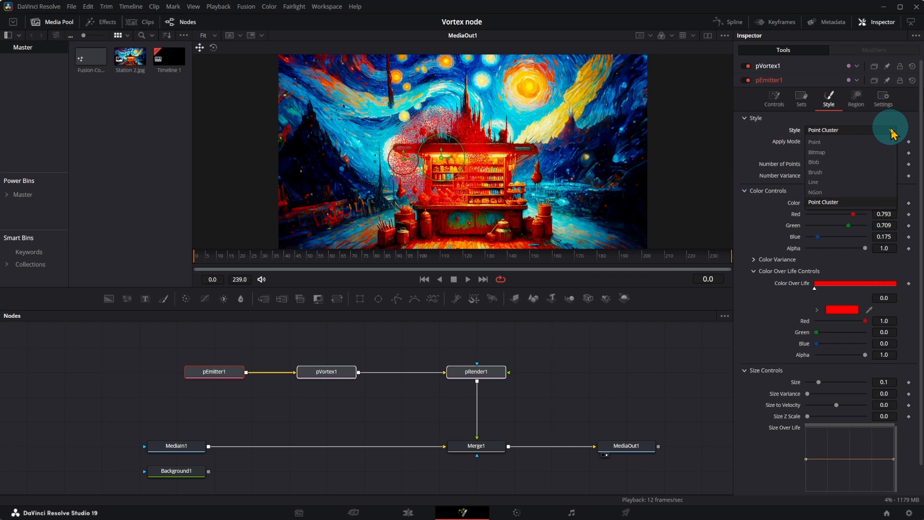
click(891, 130)
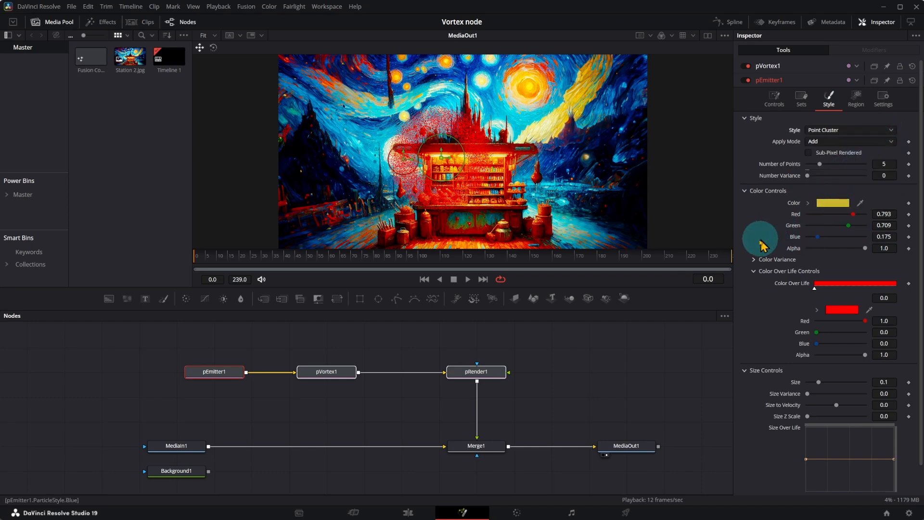
click(856, 98)
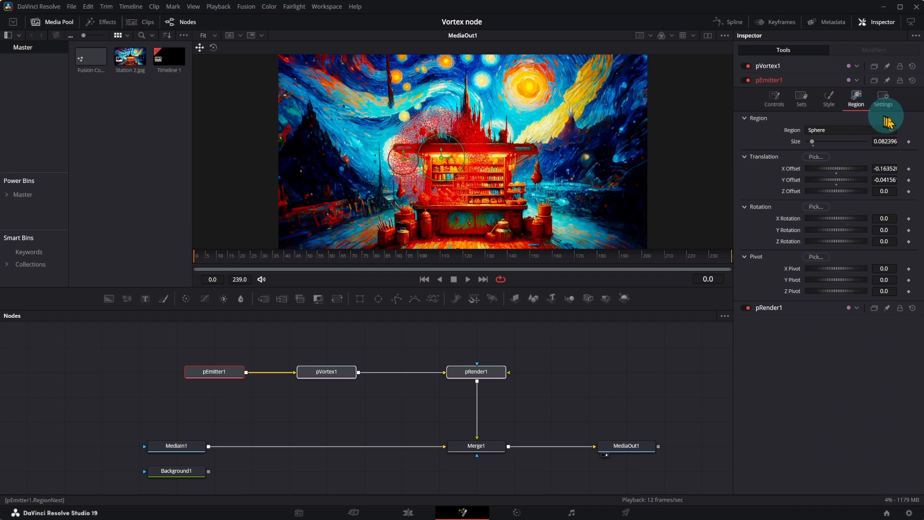
click(892, 131)
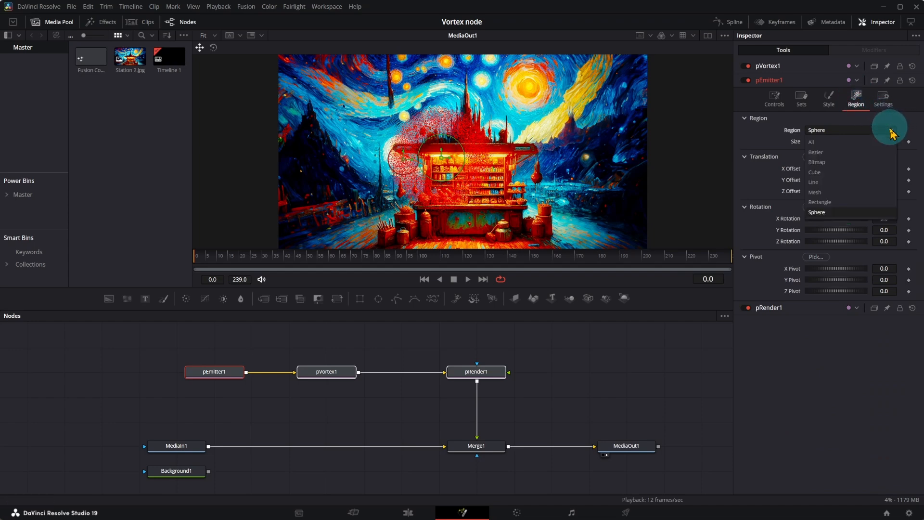
click(891, 132)
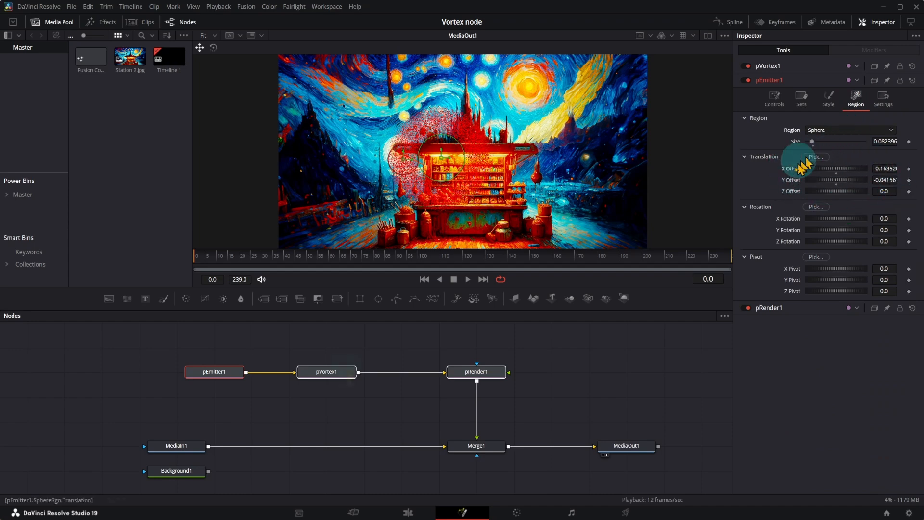
click(326, 371)
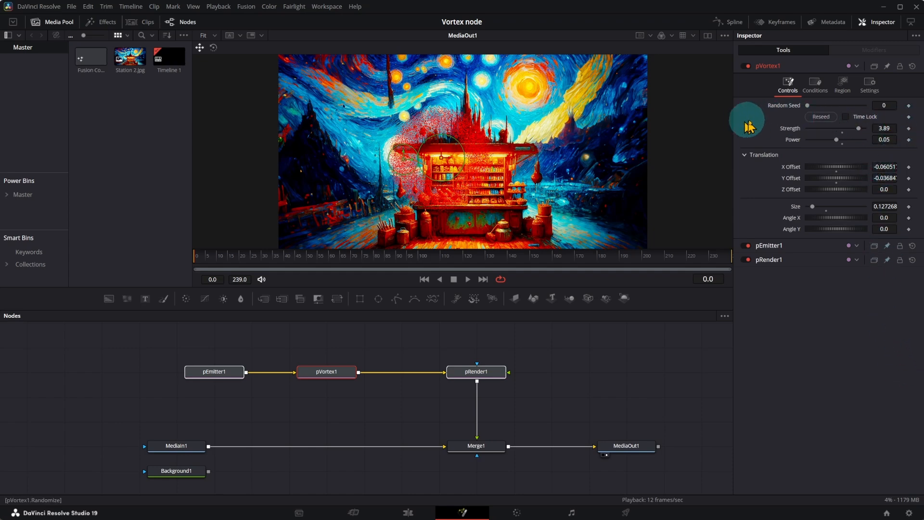
click(474, 372)
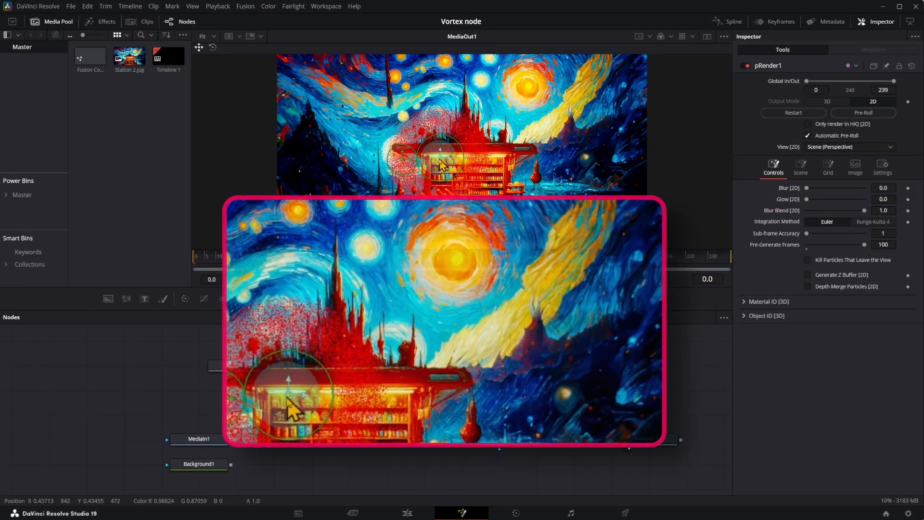
Centre the vortex on the painting's large sun, place the emitter just left of the sun's centre, and stop playback
drag(440, 163, 529, 91)
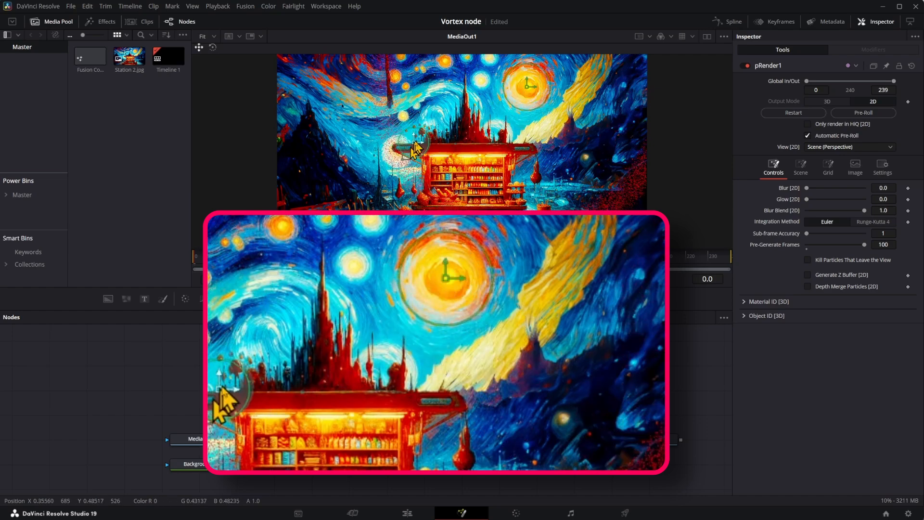
drag(415, 150, 472, 90)
drag(476, 85, 480, 86)
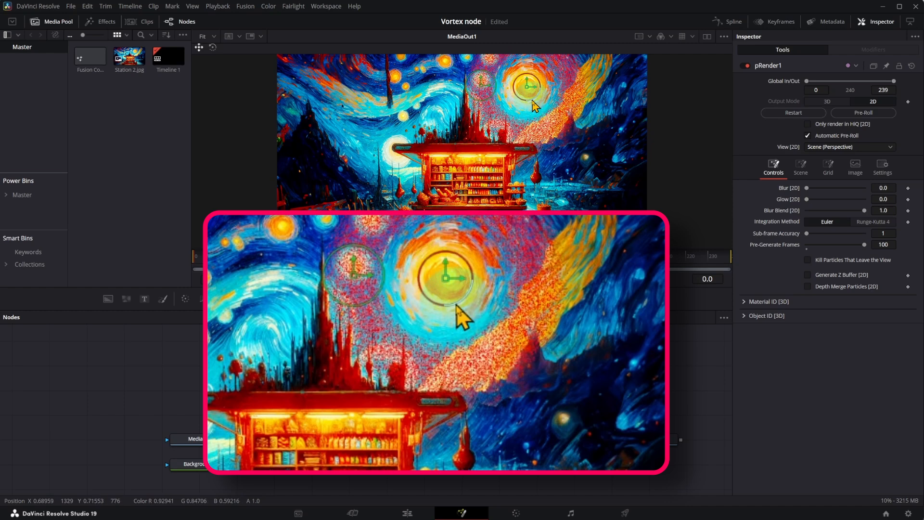
drag(481, 87, 514, 91)
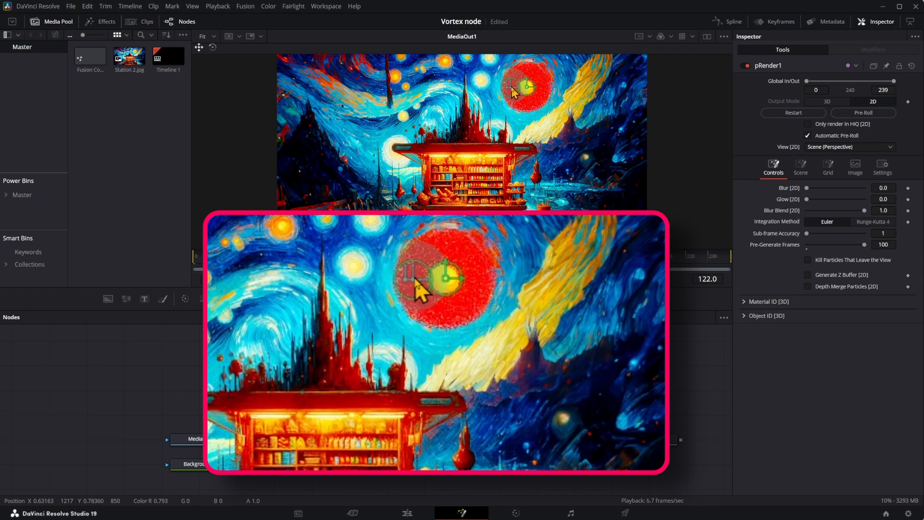
click(453, 280)
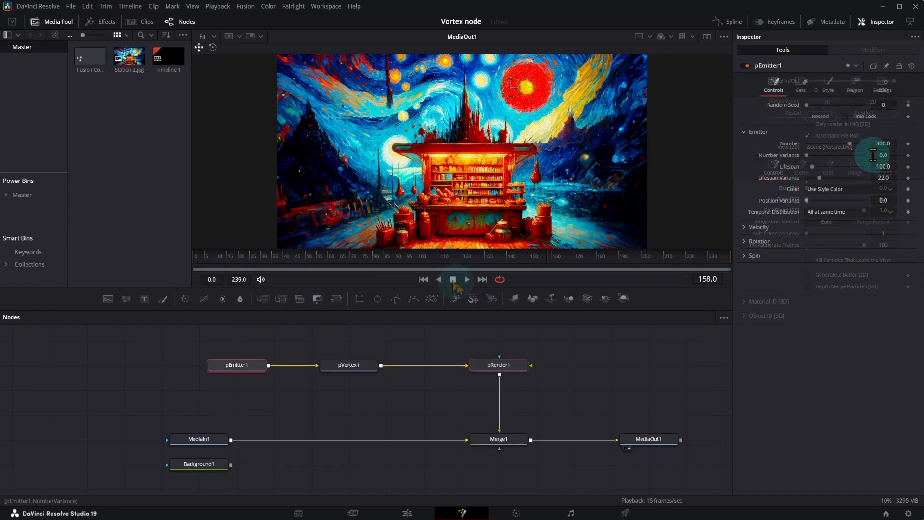
Set pEmitter1's Number to 40.9 and recolour its Color Over Life by lowering red to 0.393 and raising green
drag(866, 149, 823, 146)
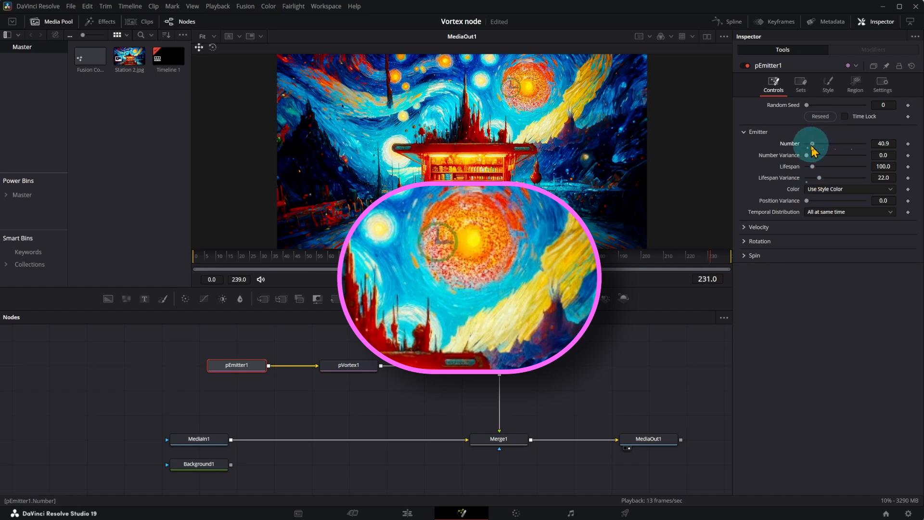
click(828, 85)
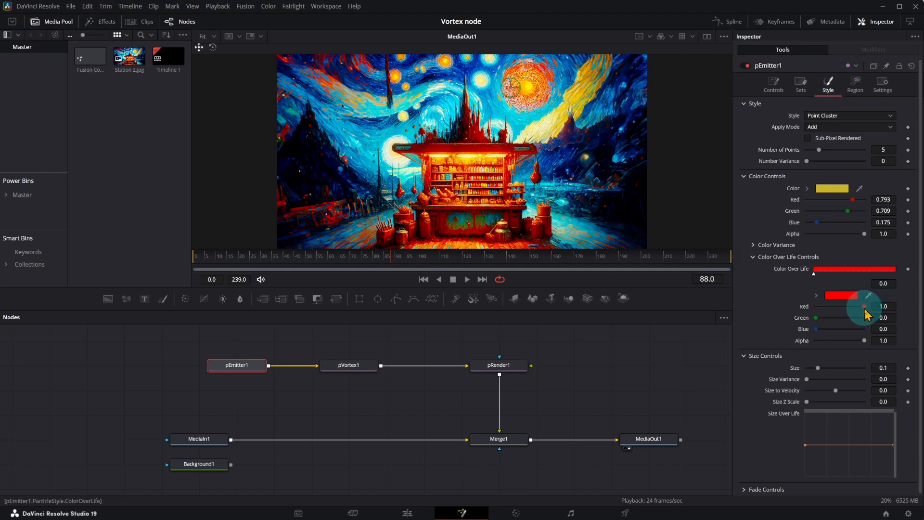
drag(861, 311, 838, 311)
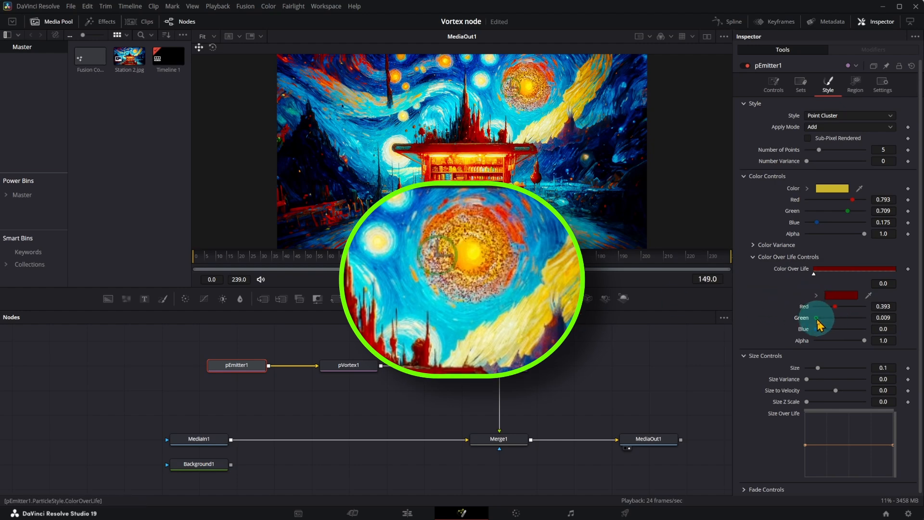
drag(817, 318, 845, 336)
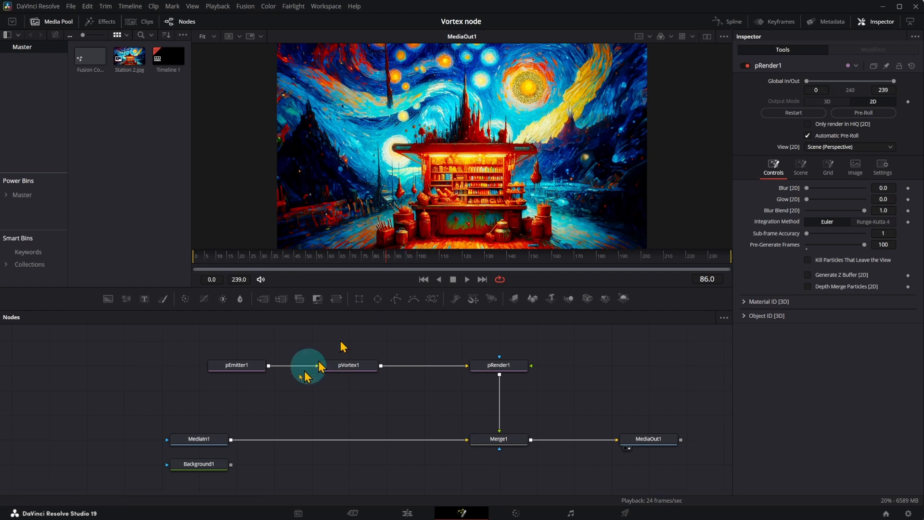
Duplicate the pEmitter1 and pVortex1 pair and combine the copy with the original chain through a pMerge node before pRender1
drag(214, 345, 396, 384)
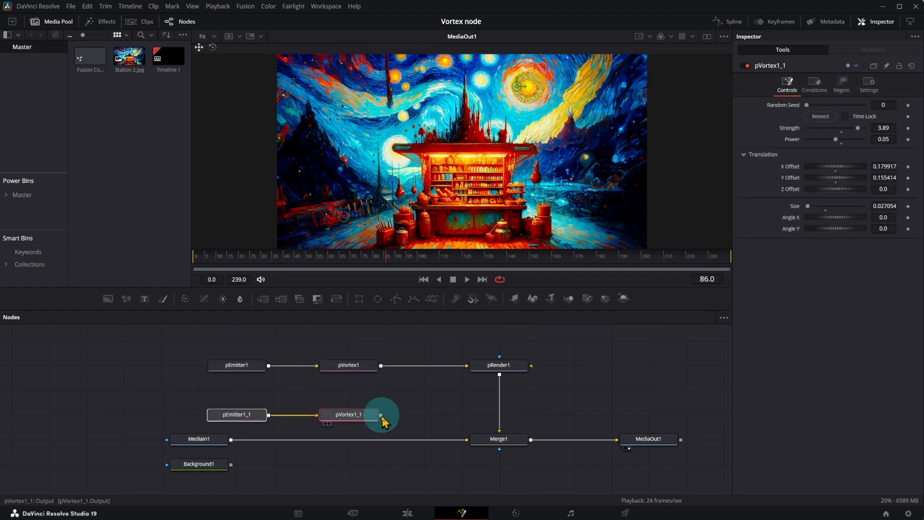
drag(382, 417, 380, 366)
Move the duplicated emitter pEmitter1_1 outward to the left of the sun to form a wider outer particle ring
click(235, 414)
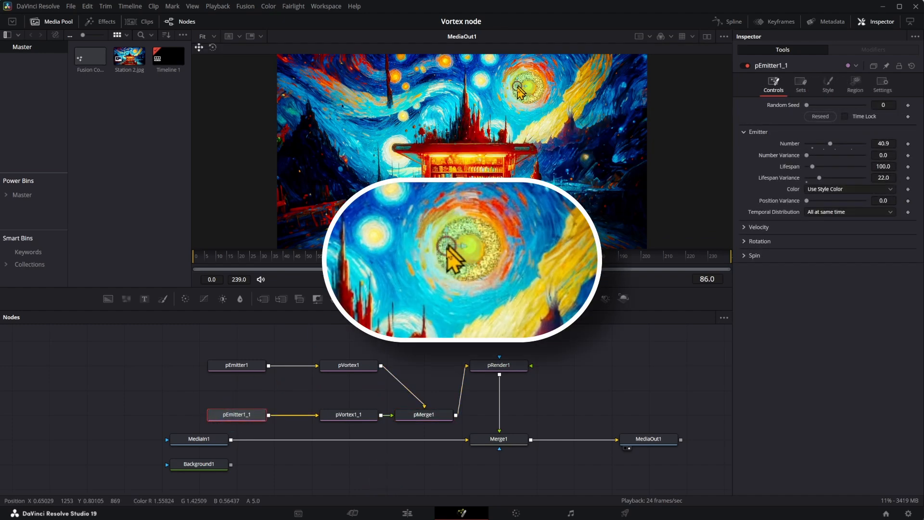
drag(518, 88, 500, 86)
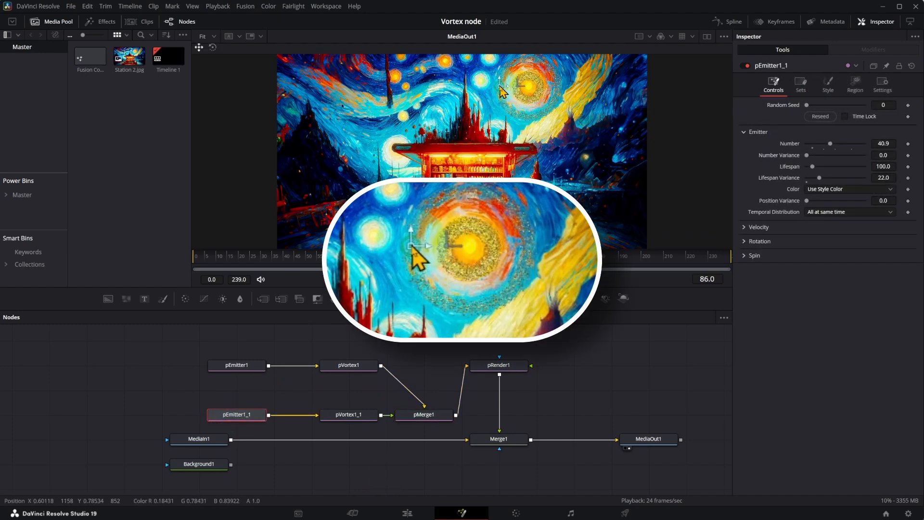
Recolour pEmitter1_1's Color Over Life by raising red to 0.813 and lowering green
click(827, 83)
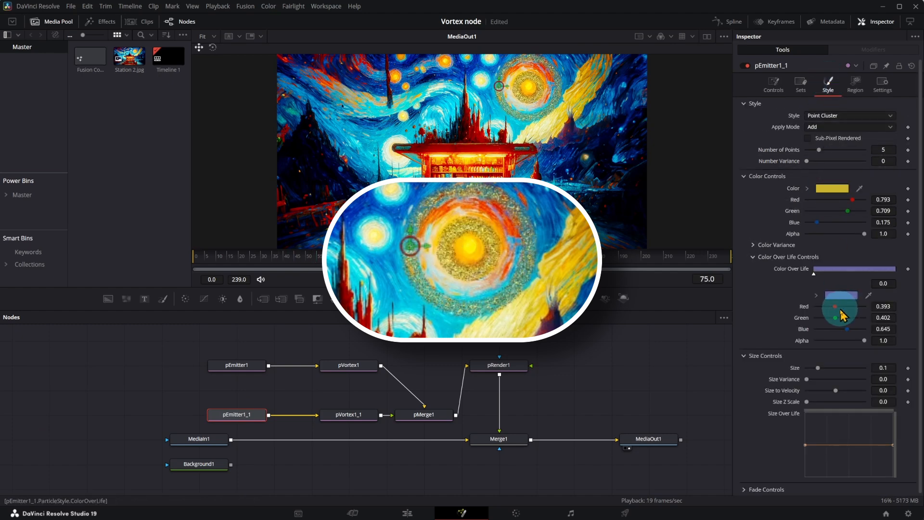
drag(835, 312, 842, 312)
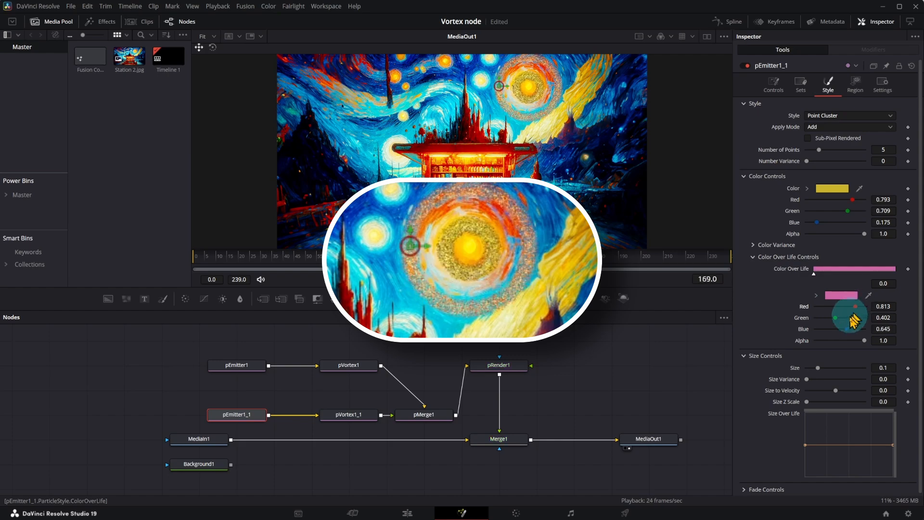
drag(836, 319, 826, 323)
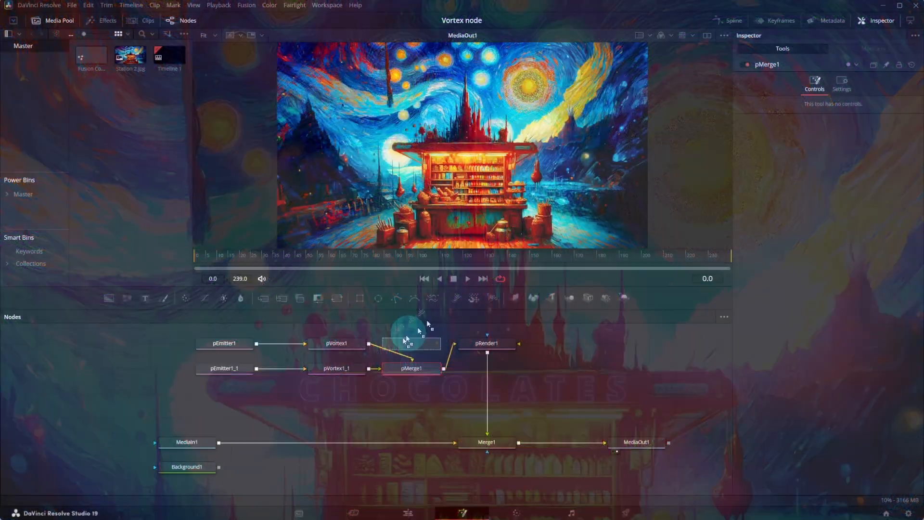
Add a new pEmitter followed by a pFriction node, and combine this chain with pVortex1_1's output through another pMerge
drag(413, 330, 228, 404)
key(shift+space)
text(p)
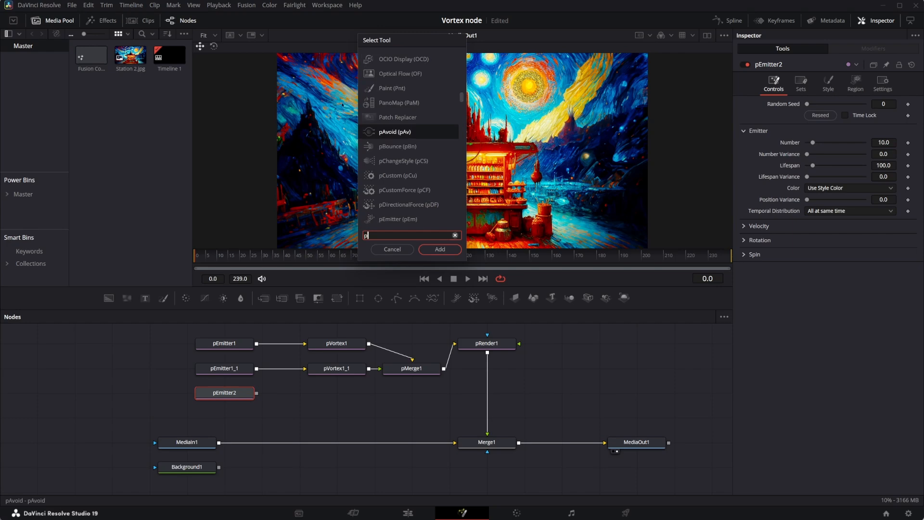
text(fri)
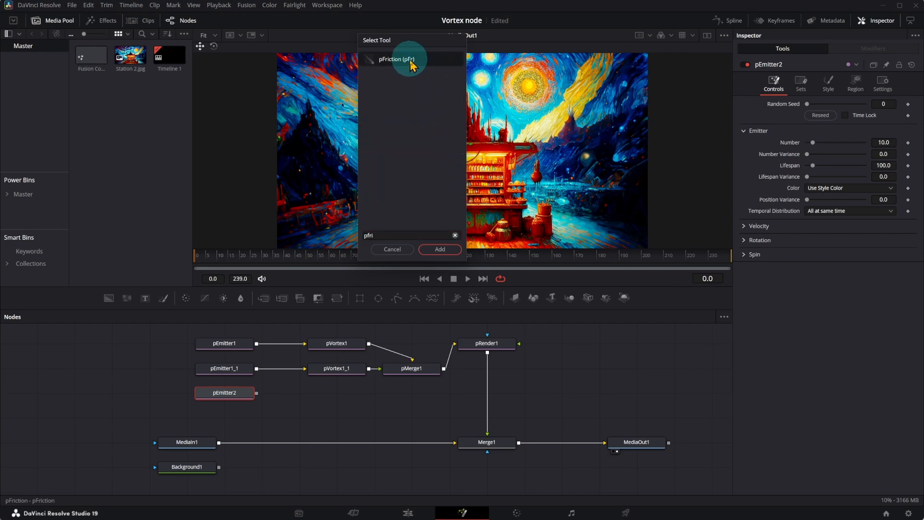
click(443, 248)
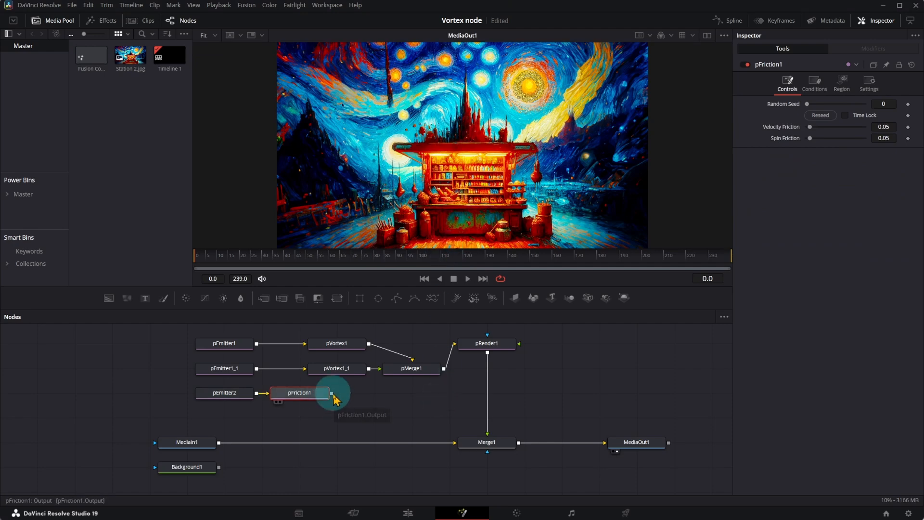
drag(331, 393, 369, 371)
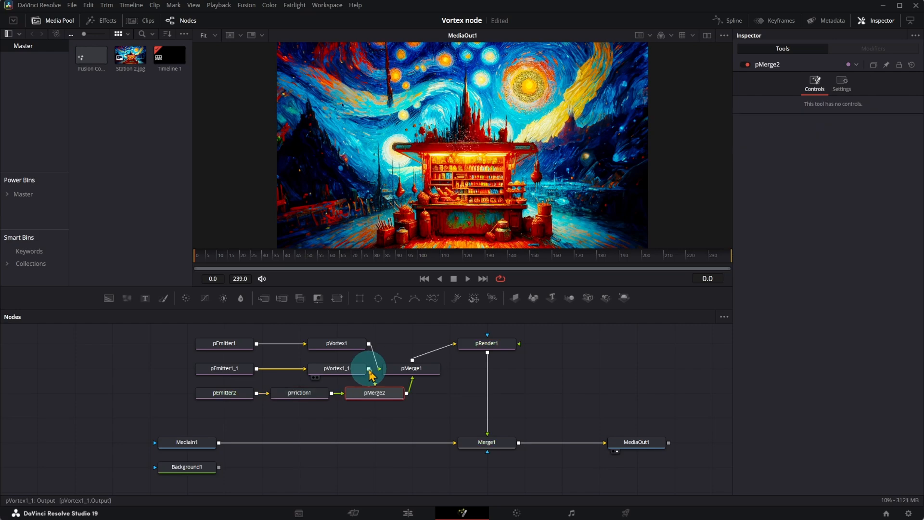
Set pEmitter2's particle style to Blob and tint it yellow with red 0.787 and green 0.669
click(273, 403)
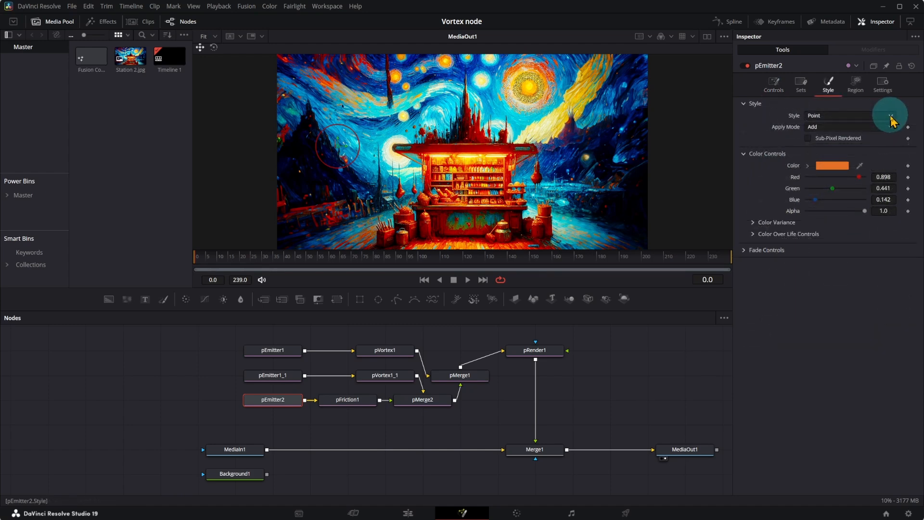
click(890, 116)
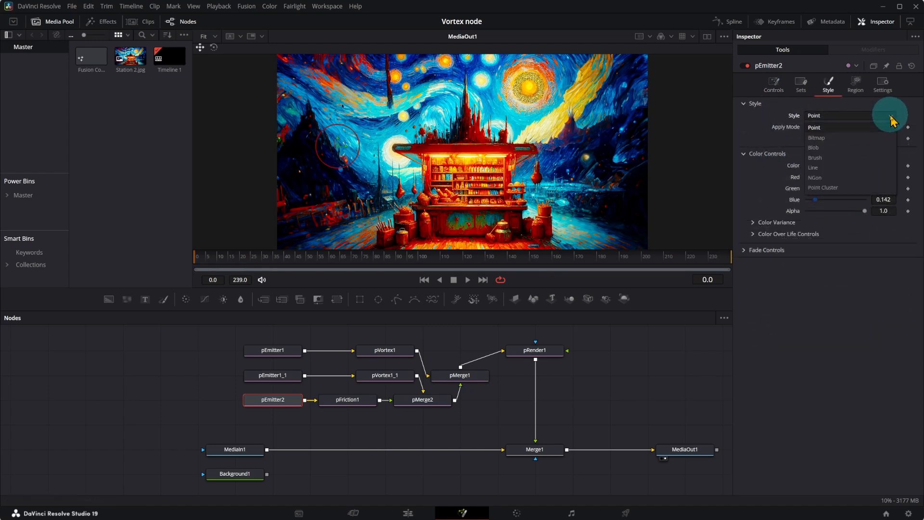
click(859, 148)
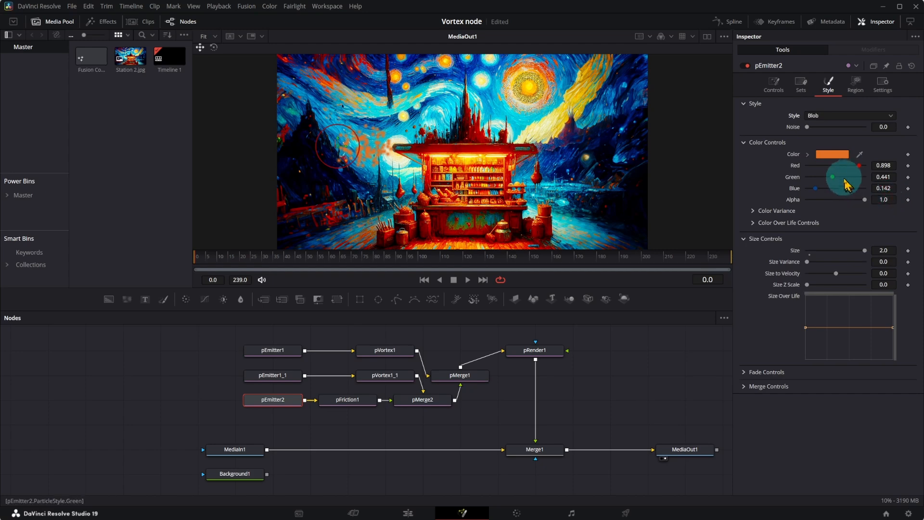
drag(859, 166, 844, 166)
drag(843, 166, 852, 166)
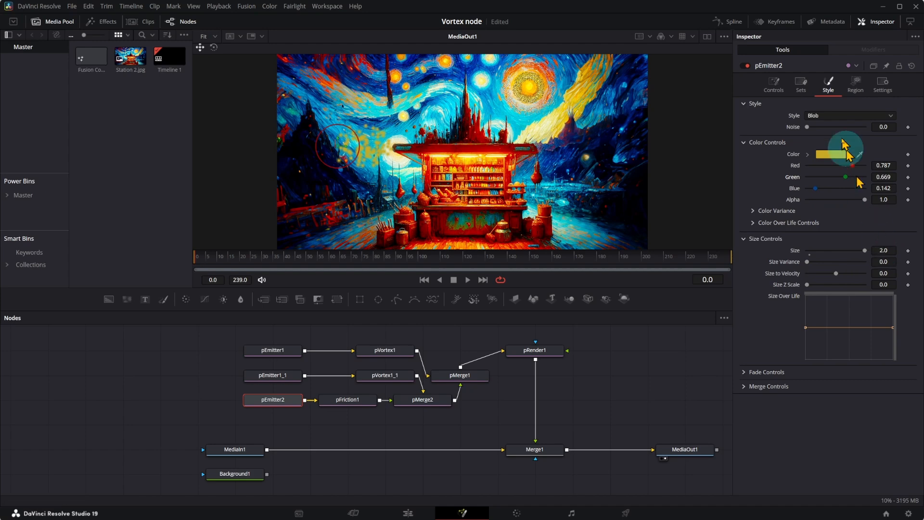
Check pEmitter2's region type and its available region options
click(855, 85)
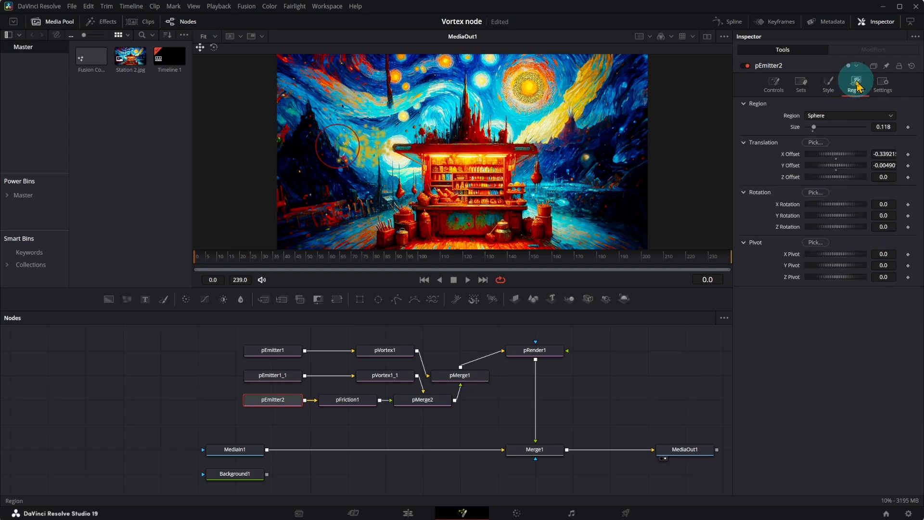
click(891, 117)
click(891, 117)
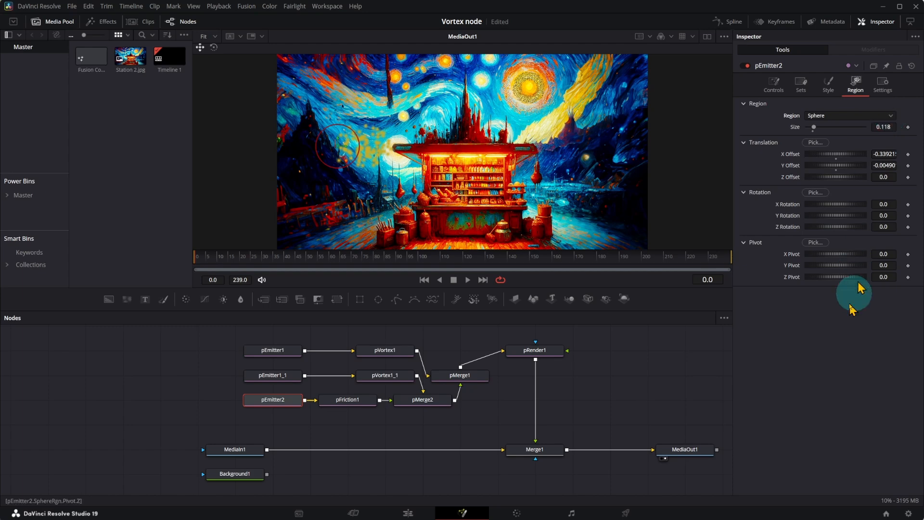
Set pFriction1's Region Mode to When inside region and its Region to Sphere
click(347, 399)
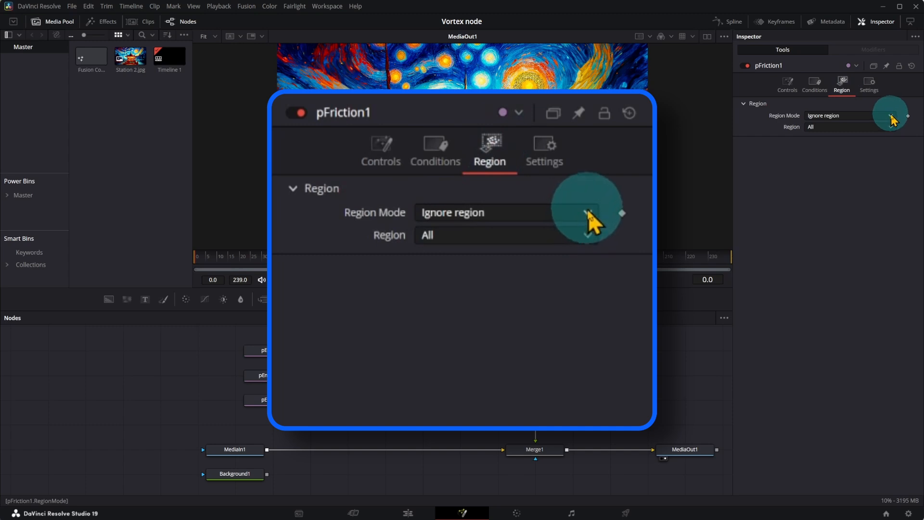
click(891, 116)
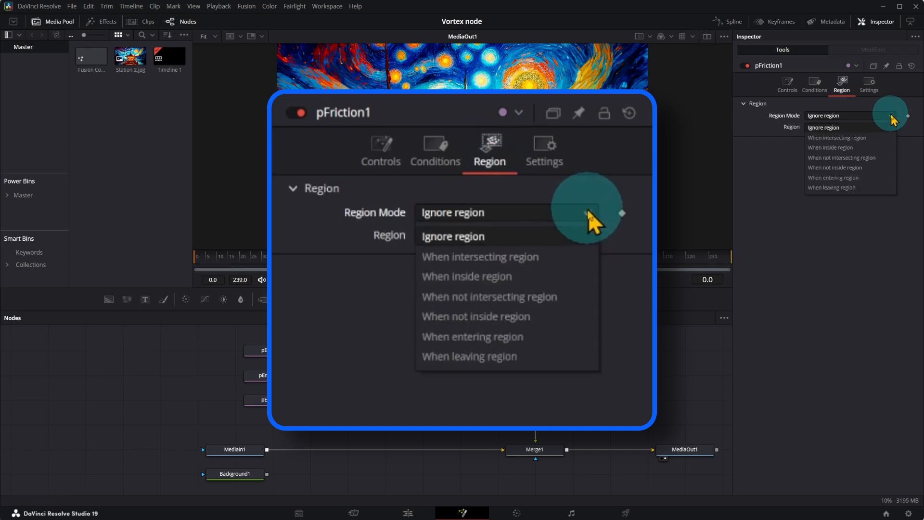
click(870, 148)
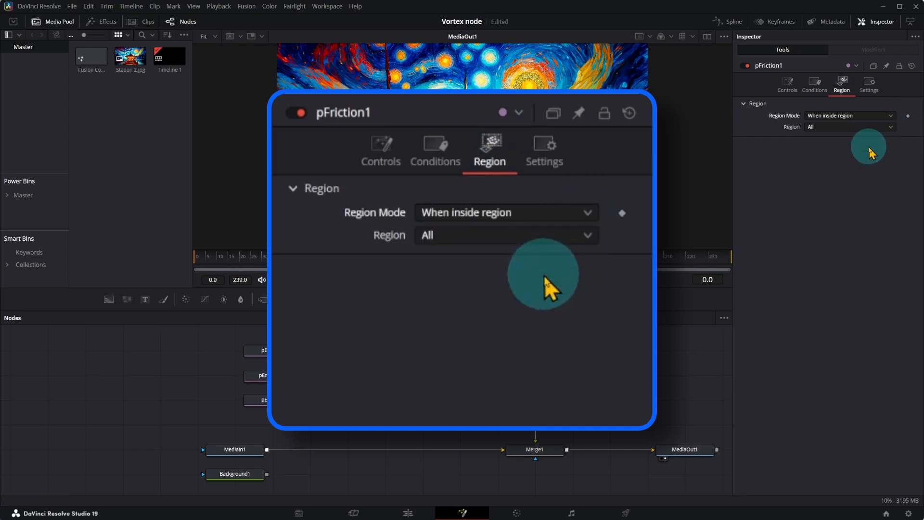
click(891, 128)
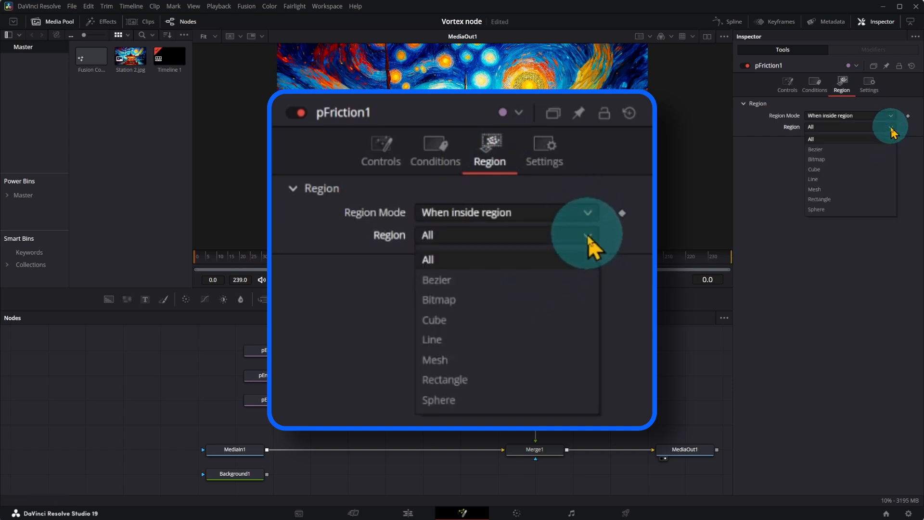
click(849, 211)
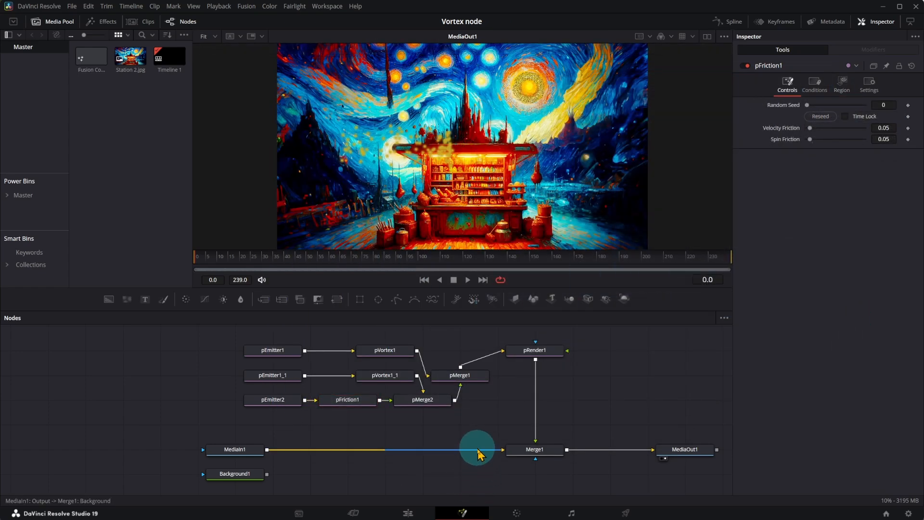
Feed Background1 into Merge1 instead of MediaIn1 and recolour pEmitter2's blobs to red 0.803, green 0.283 and blue 0.291
drag(479, 453, 437, 450)
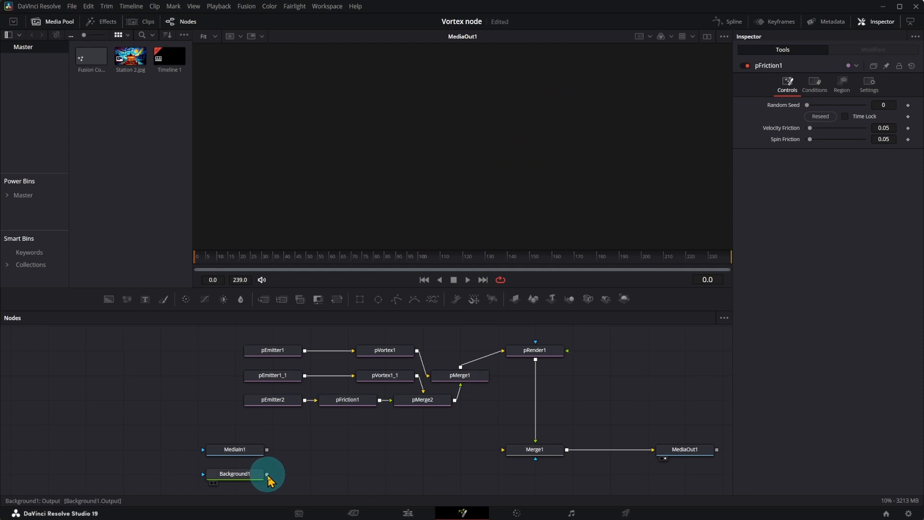
drag(266, 475, 514, 452)
click(272, 400)
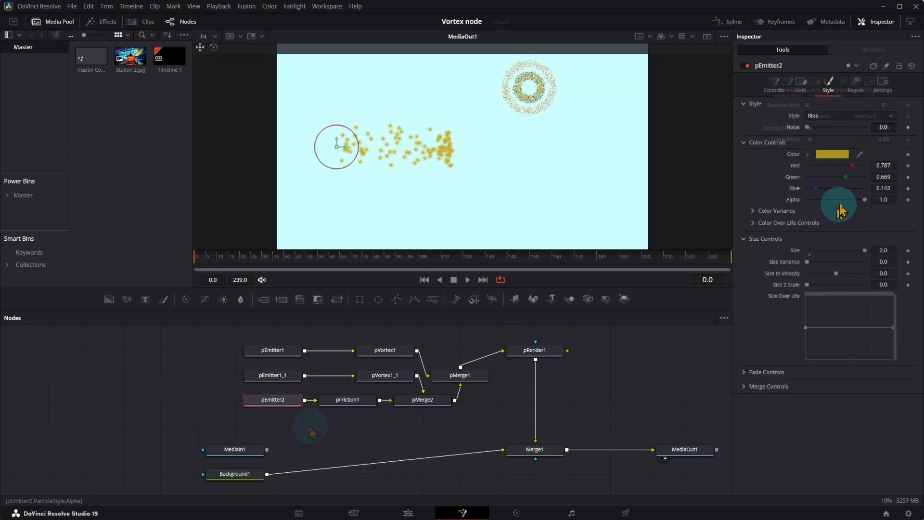
drag(846, 177, 819, 169)
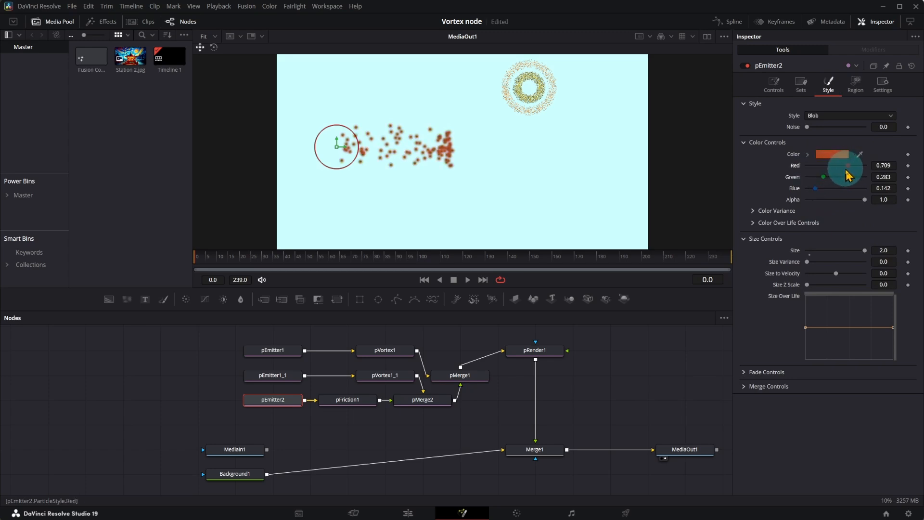
Set pFriction1's Velocity Friction to 0.051 and Spin Friction to 0.0, and reconnect MediaIn1 to Merge1 as the background
click(348, 399)
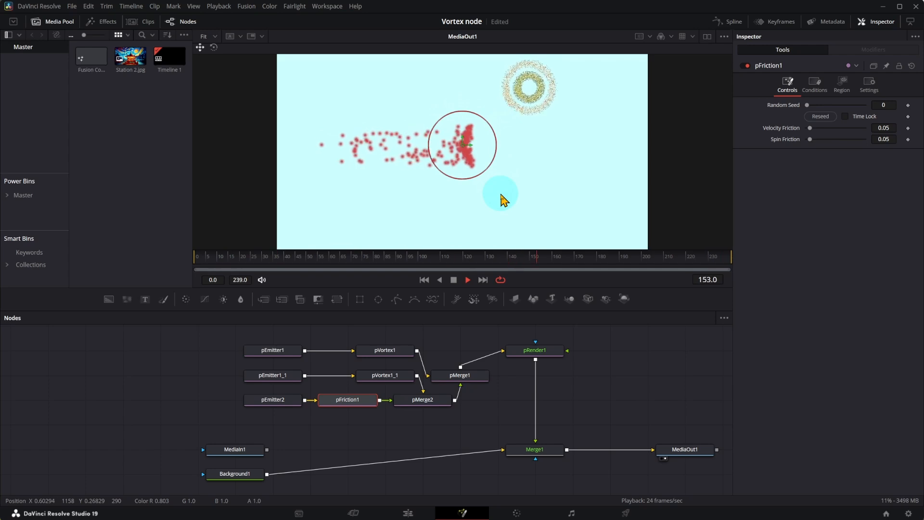
mouse_move(817, 130)
mouse_down()
mouse_move(866, 128)
mouse_move(813, 128)
mouse_up()
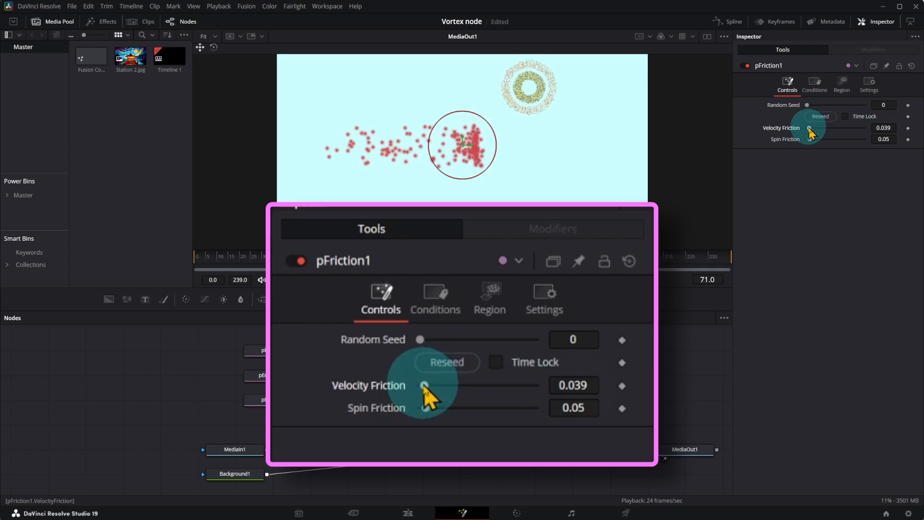
mouse_move(885, 129)
mouse_down()
mouse_move(853, 128)
mouse_move(893, 130)
mouse_up()
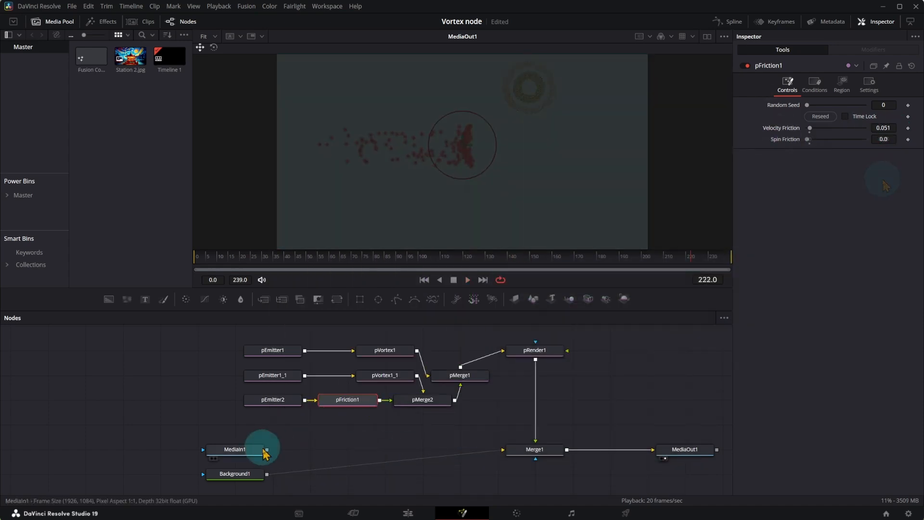
drag(266, 452, 511, 452)
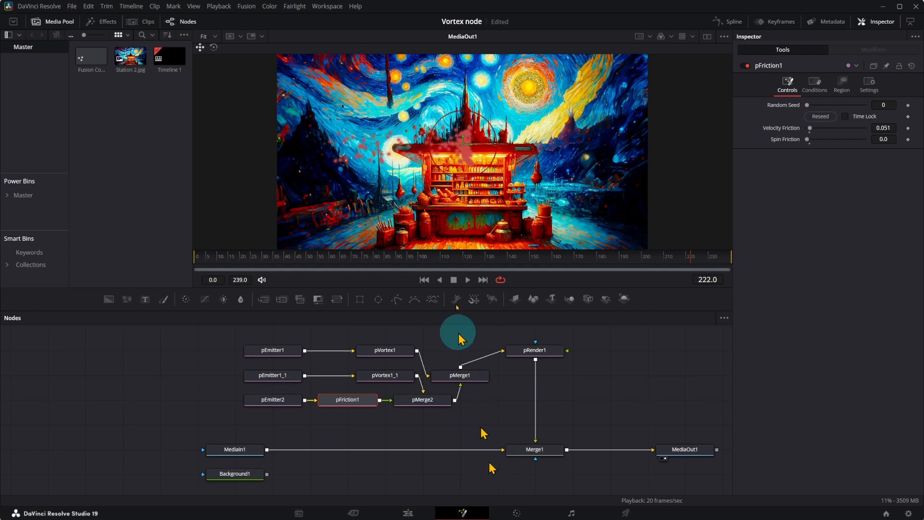
Centre pFriction1's sphere region on the sun and move pEmitter2 to the upper-left sky, level with the sun
drag(463, 147, 548, 107)
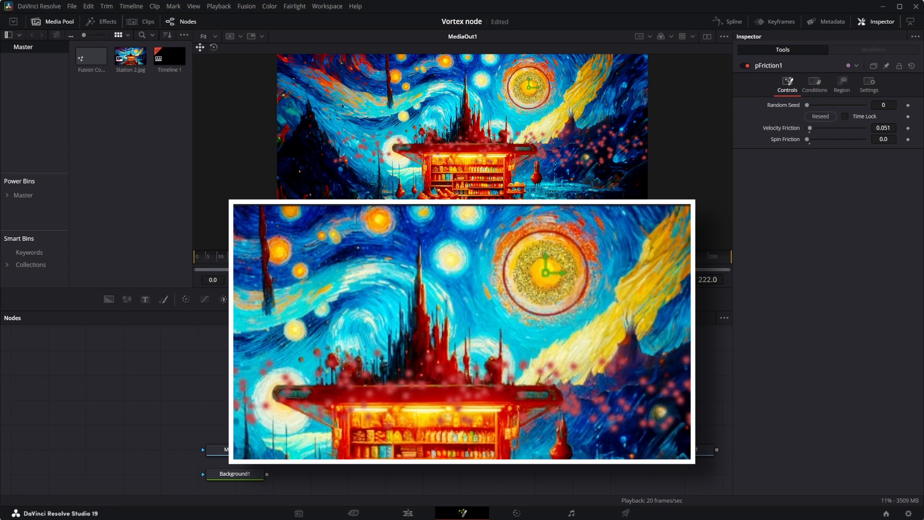
click(462, 400)
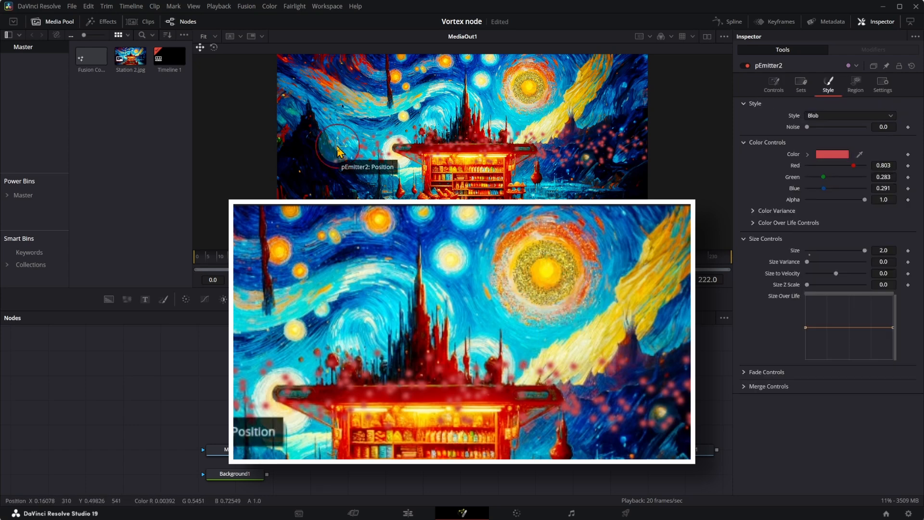
drag(339, 152, 408, 91)
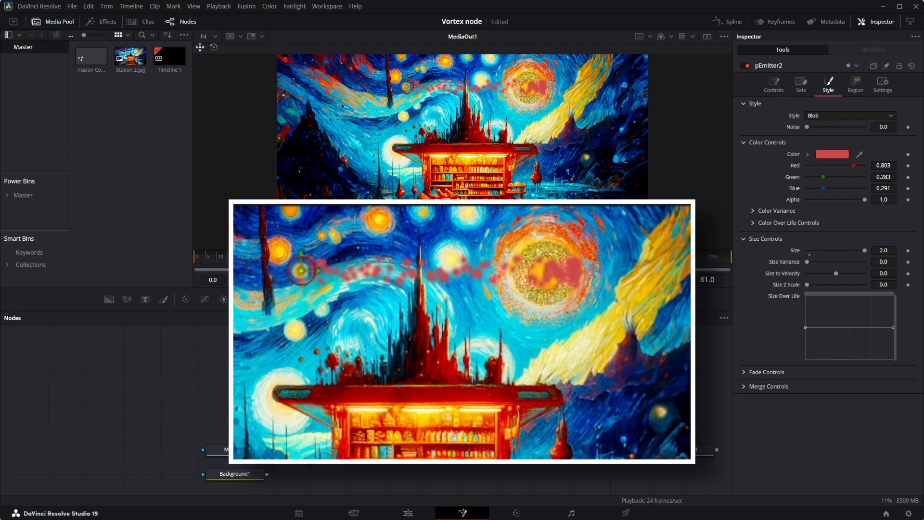
Shrink pFriction1's sphere region inside the sun and recolour pEmitter2's blobs orange with red 0.969 and slightly more green
click(423, 401)
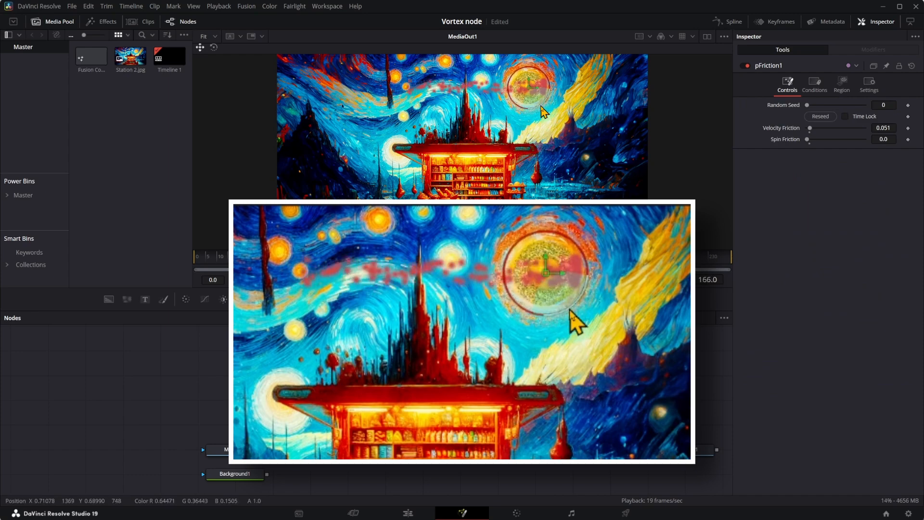
drag(542, 106, 535, 102)
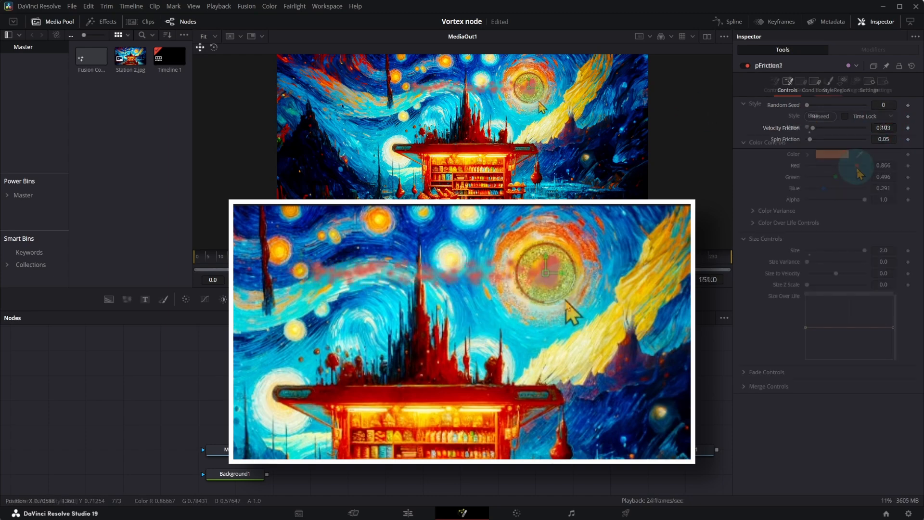
drag(852, 166, 864, 172)
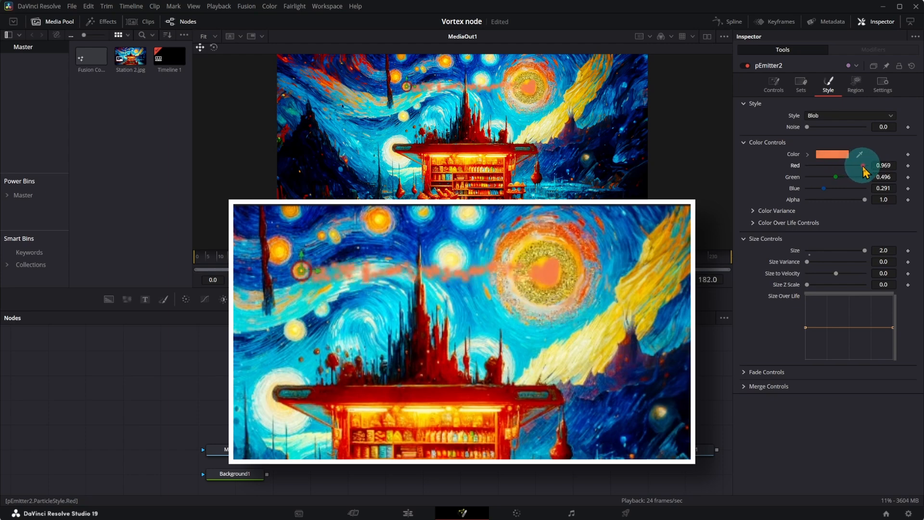
drag(836, 177, 839, 178)
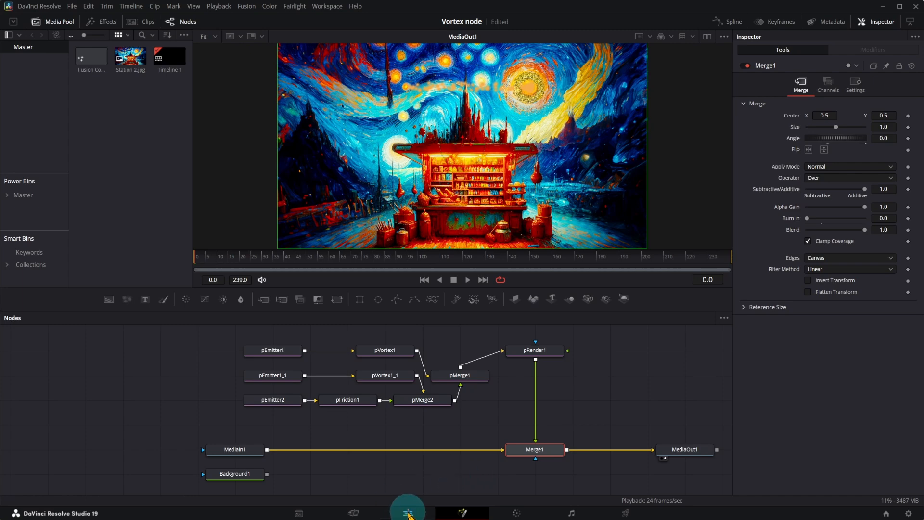
Switch to the Edit page and play back the particle composition on the timeline
click(408, 513)
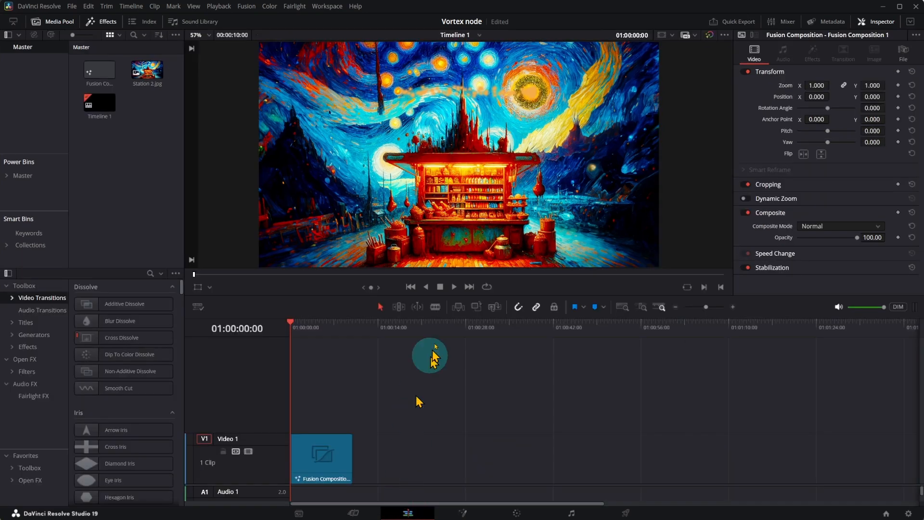
click(454, 288)
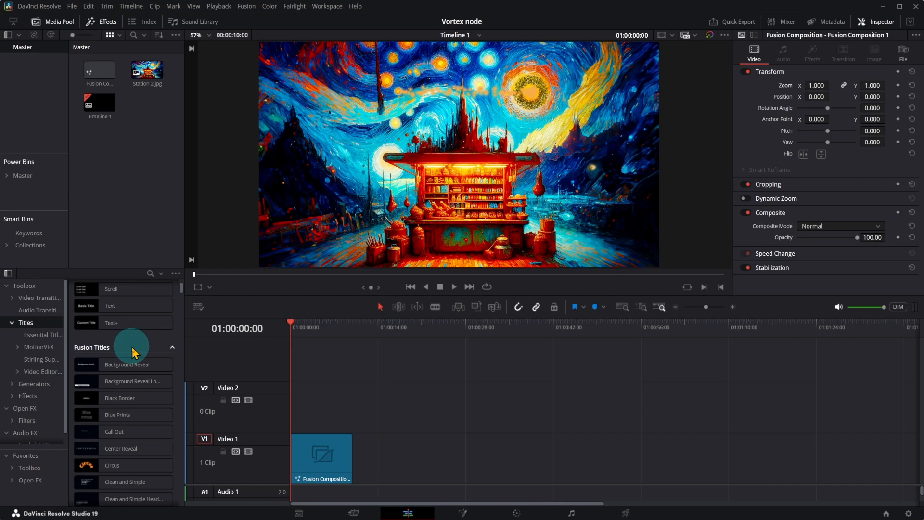
Add a Neon Flicker title on Video 2 directly above the Fusion composition clip
scroll(133, 353, down, 10)
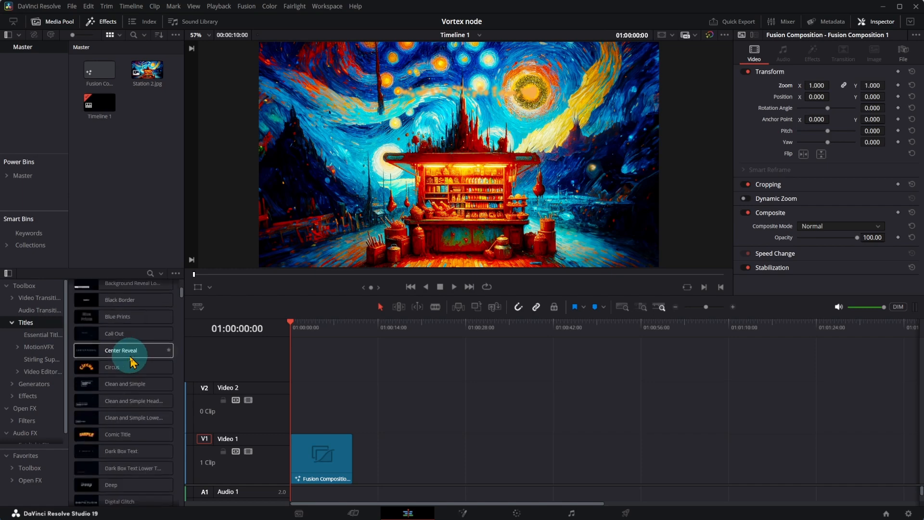
scroll(132, 361, down, 8)
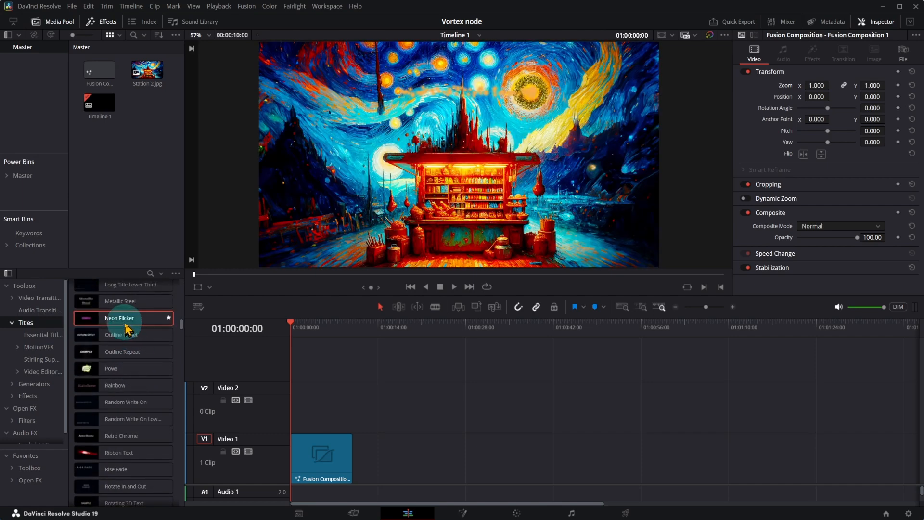
drag(128, 325, 354, 410)
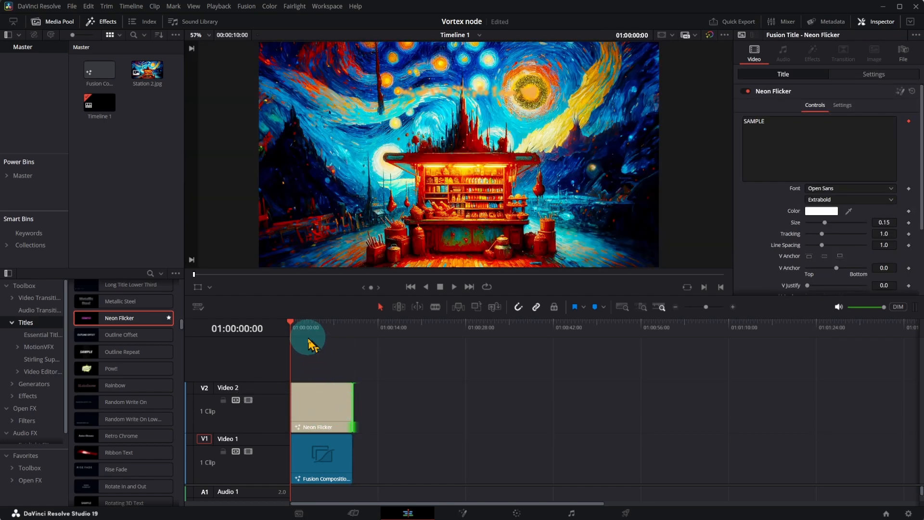
Show the Neon Flicker title in the middle of its clip and change its text to CHOCOLATES
drag(294, 326, 327, 332)
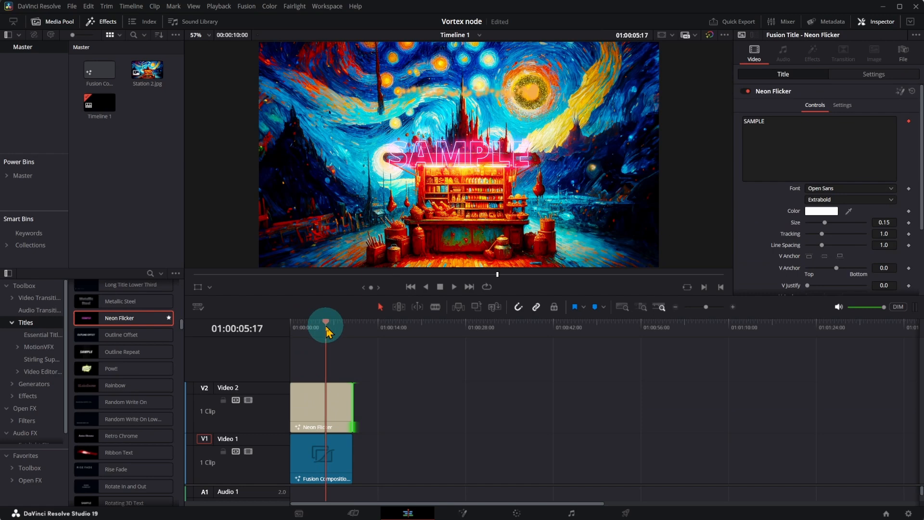
click(315, 395)
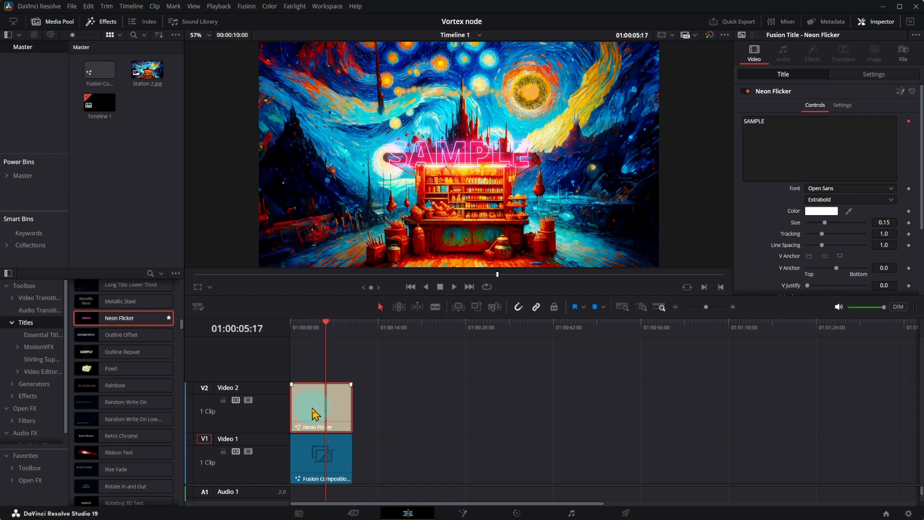
text(CHOCOLATES)
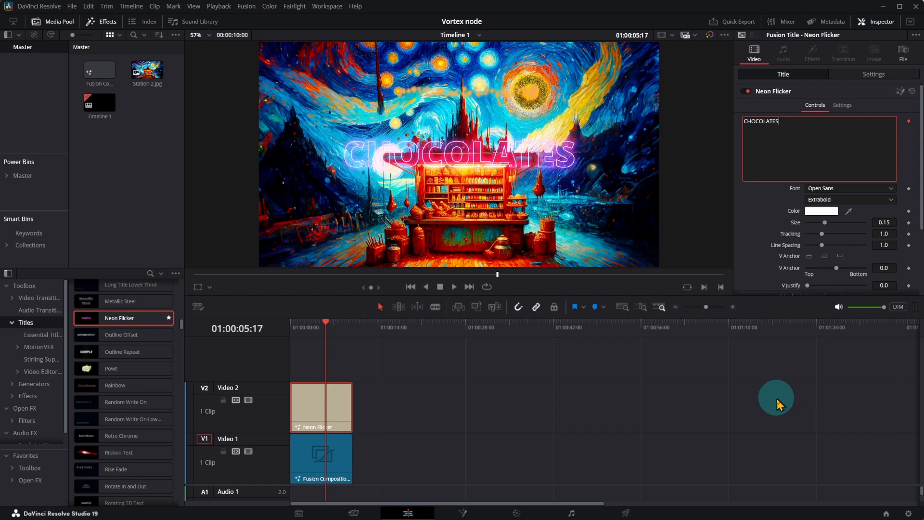
Recolour the CHOCOLATES title cyan
click(822, 211)
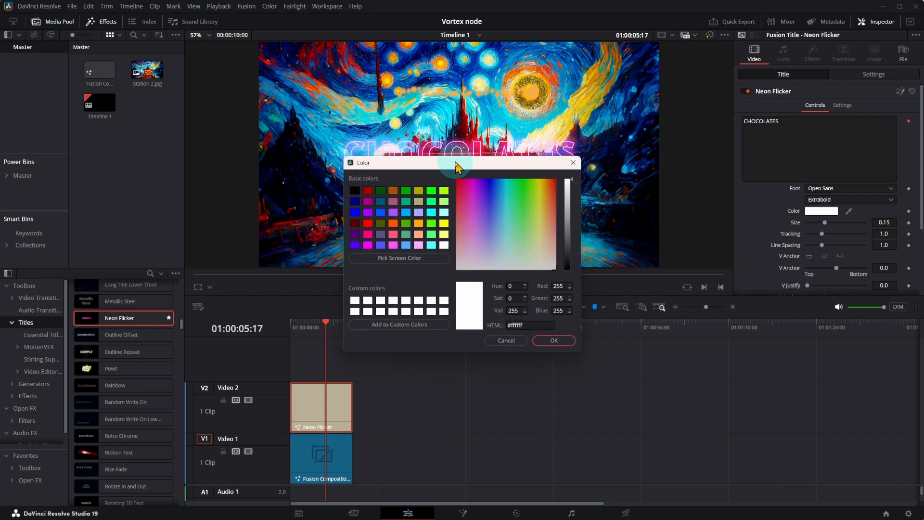
drag(456, 167, 554, 262)
click(573, 292)
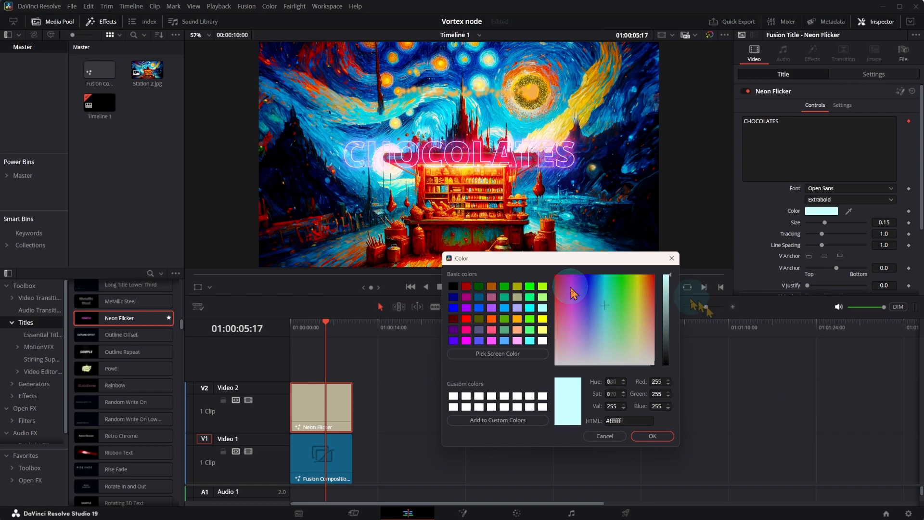
click(654, 436)
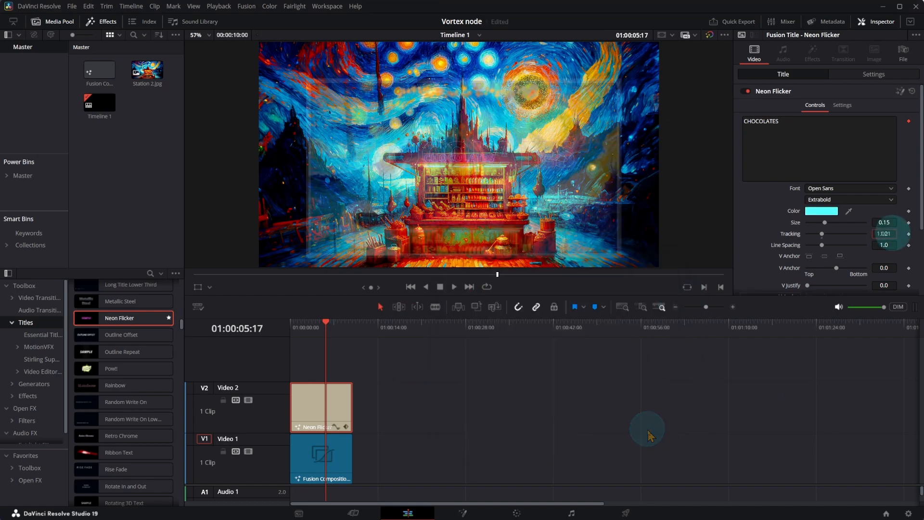
Widen the CHOCOLATES title's tracking to 1.19 and play the timeline from the start
drag(891, 234, 923, 237)
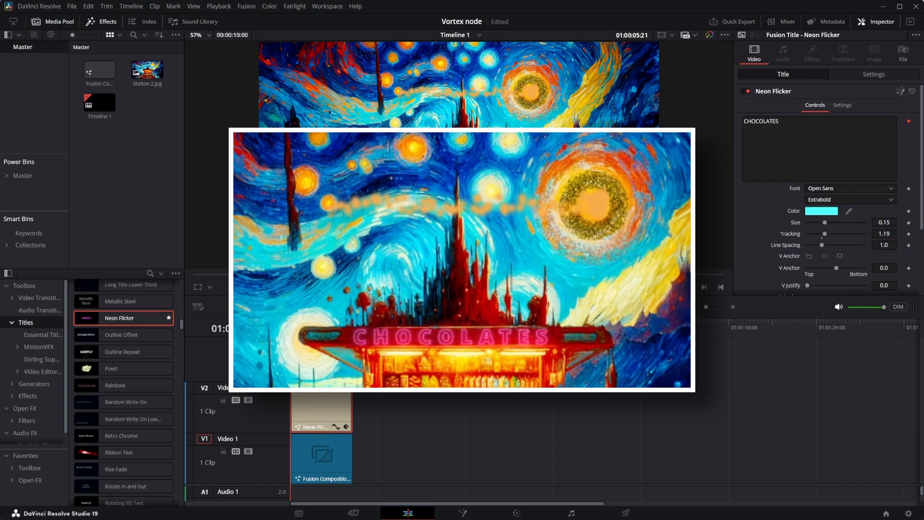
key(Home)
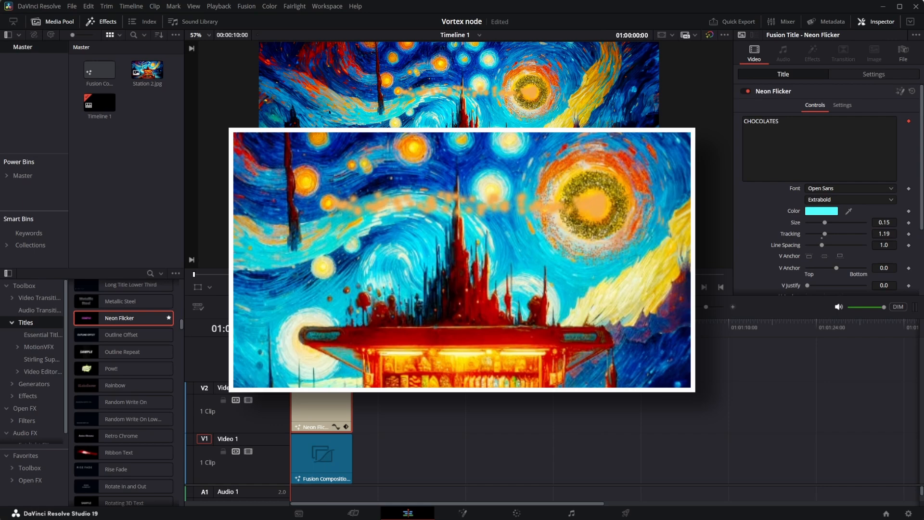
key(space)
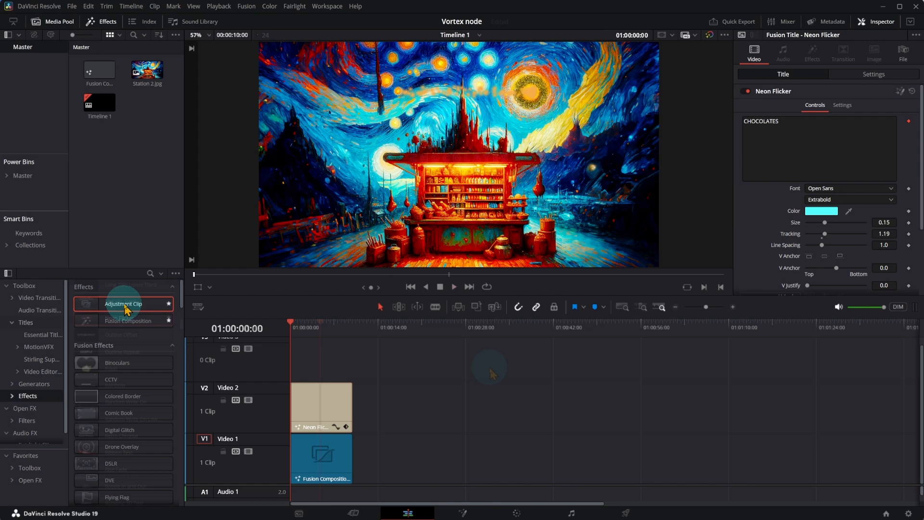
Place an adjustment clip on Video 3 above the title and apply the Light Rays effect to it
drag(120, 304, 346, 362)
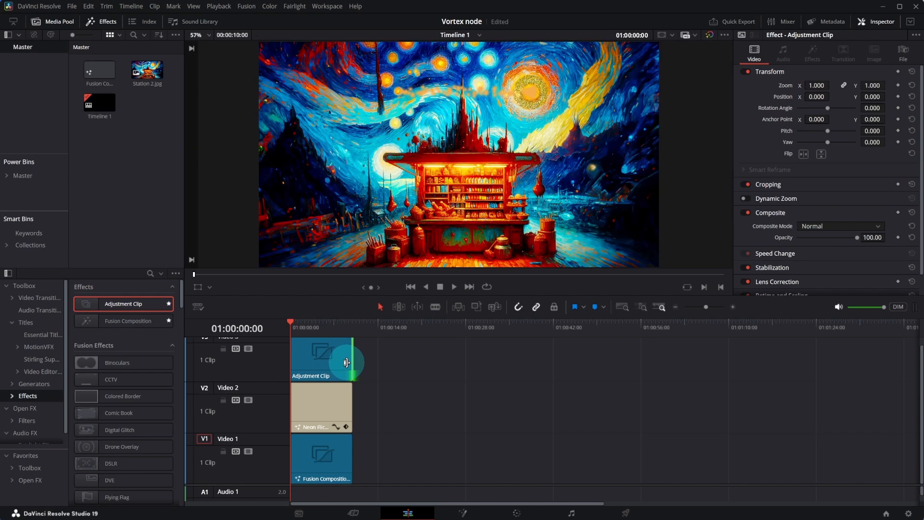
click(25, 409)
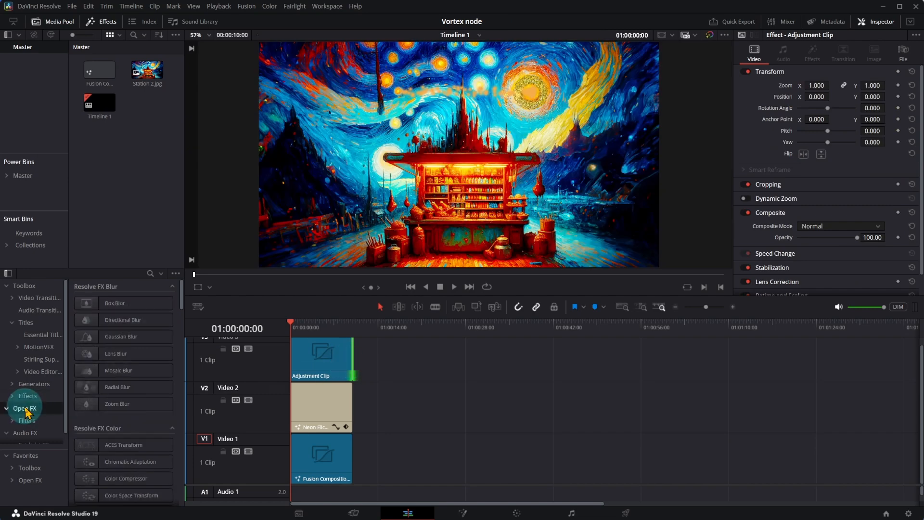
scroll(123, 400, down, 5)
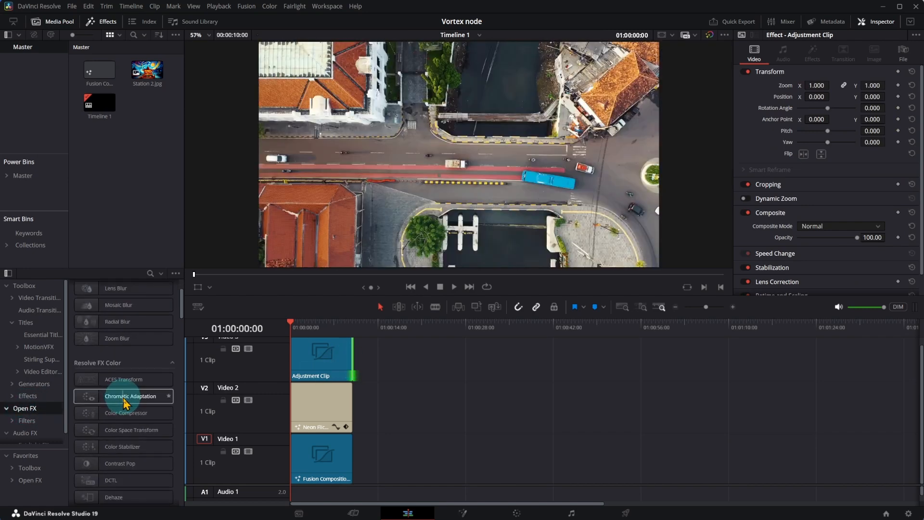
scroll(126, 411, down, 5)
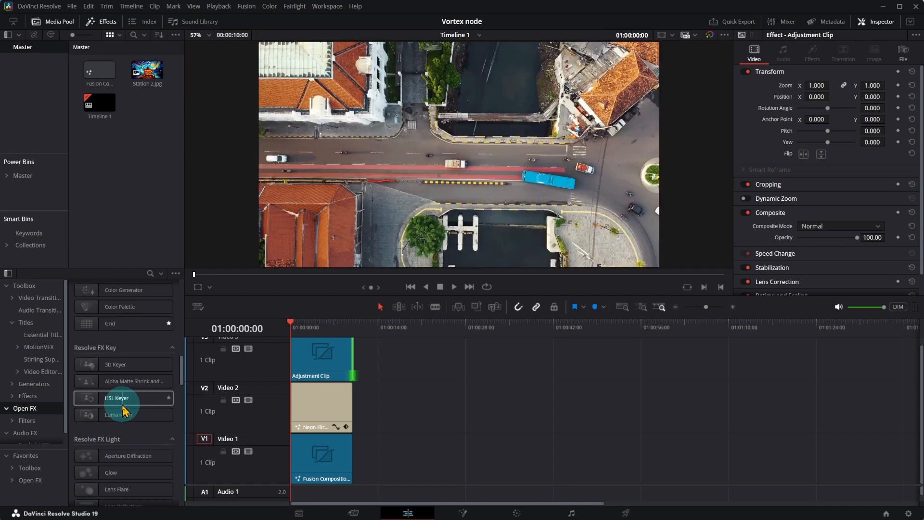
scroll(120, 424, down, 3)
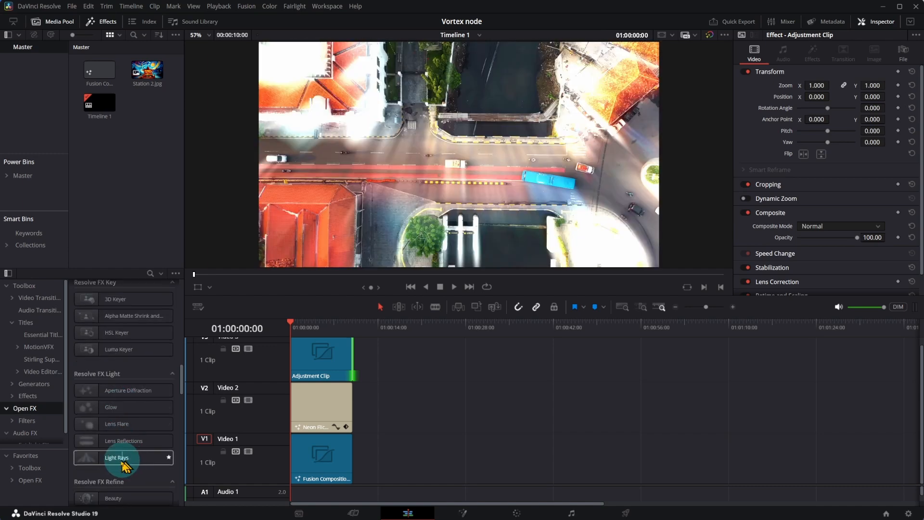
drag(110, 465, 331, 364)
Set the Light Rays colour on the adjustment clip to pink #ff55ff
scroll(809, 275, down, 1)
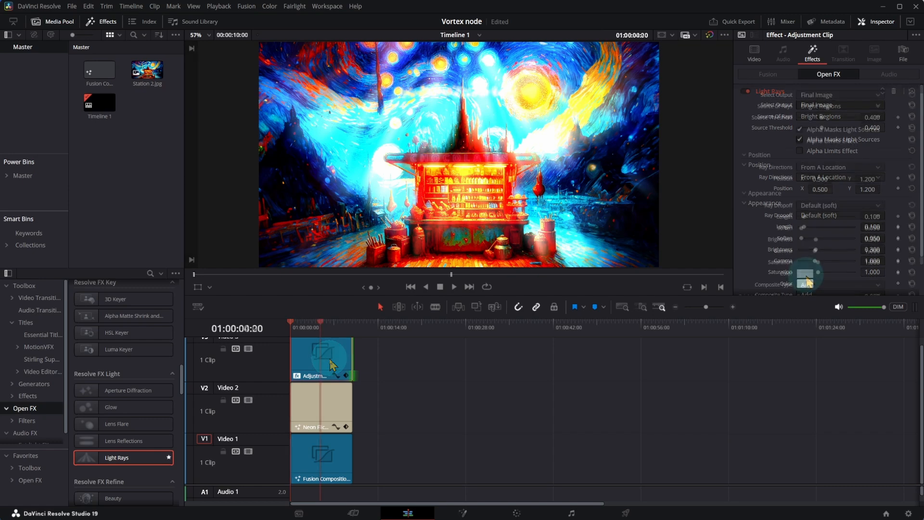
click(805, 272)
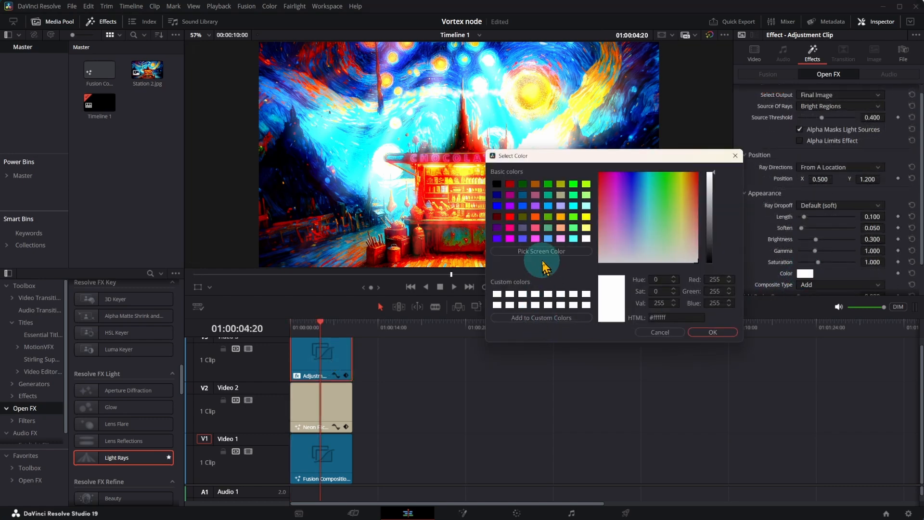
click(536, 240)
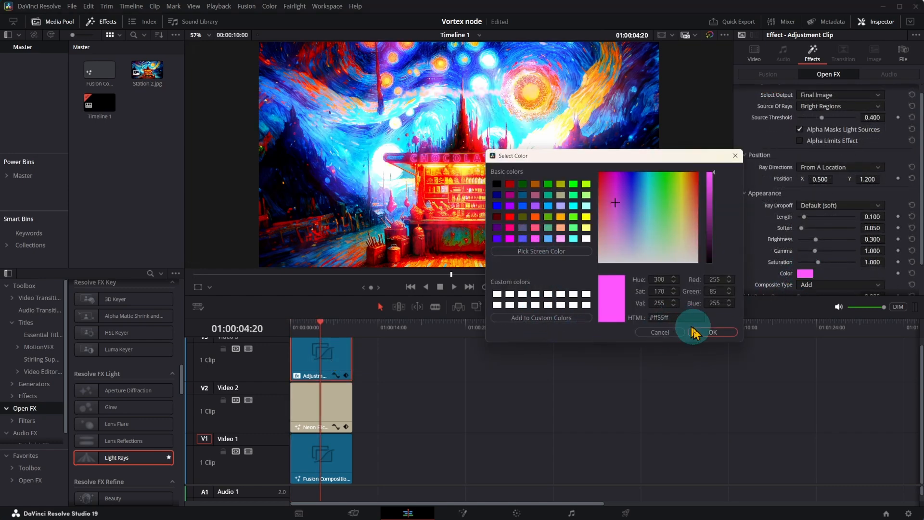
click(708, 332)
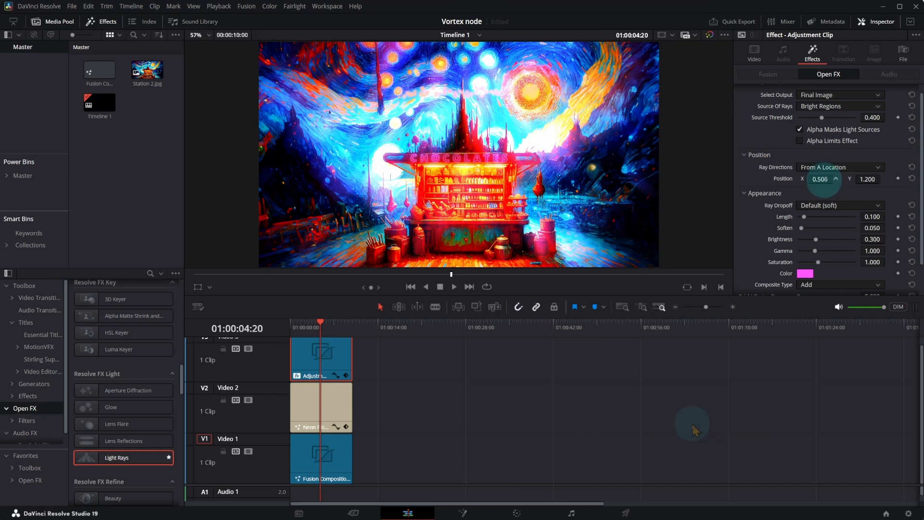
Set the Light Rays position X to 0.122, length to 0.116 and gamma to 1.274
drag(822, 179, 627, 187)
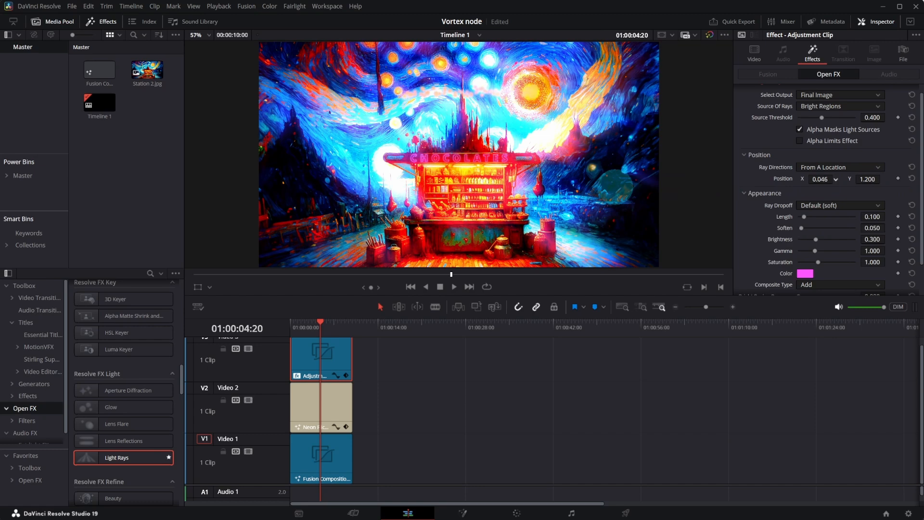
drag(616, 186, 580, 181)
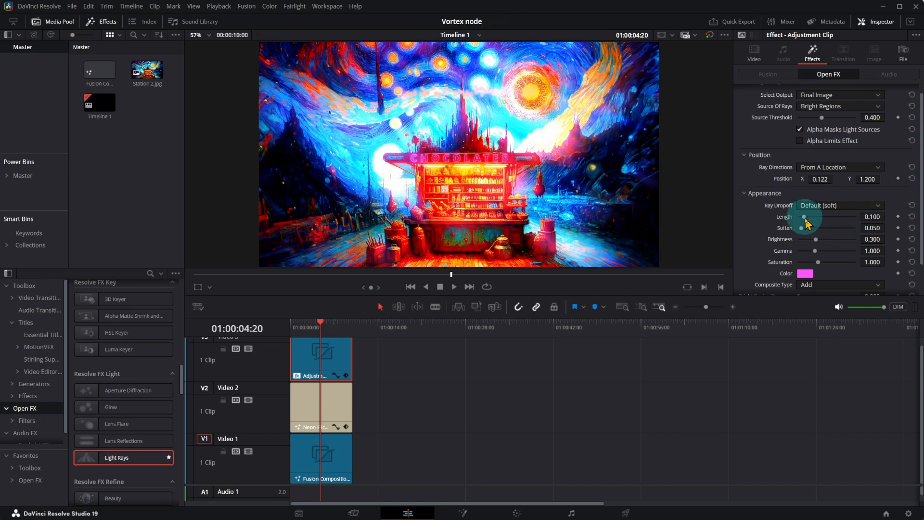
drag(808, 223, 835, 224)
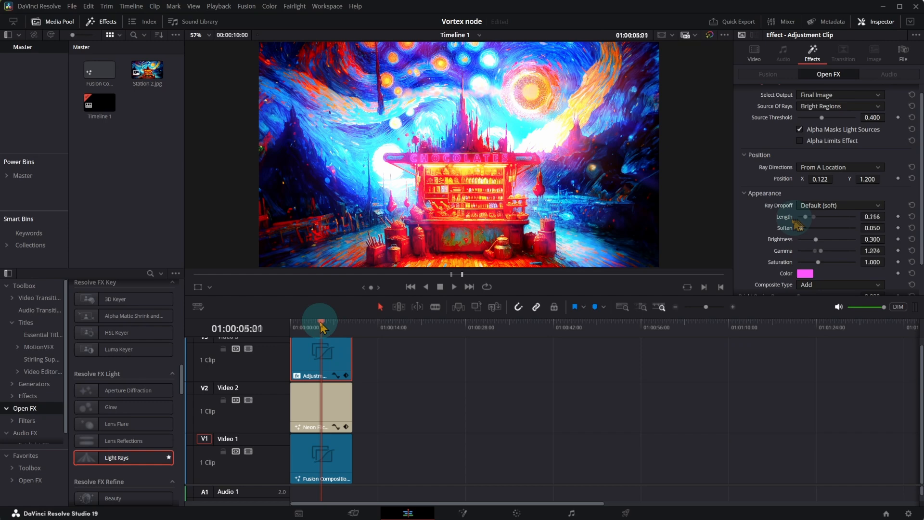
Return to the start of the timeline and play back the finished composition with the light rays
click(300, 324)
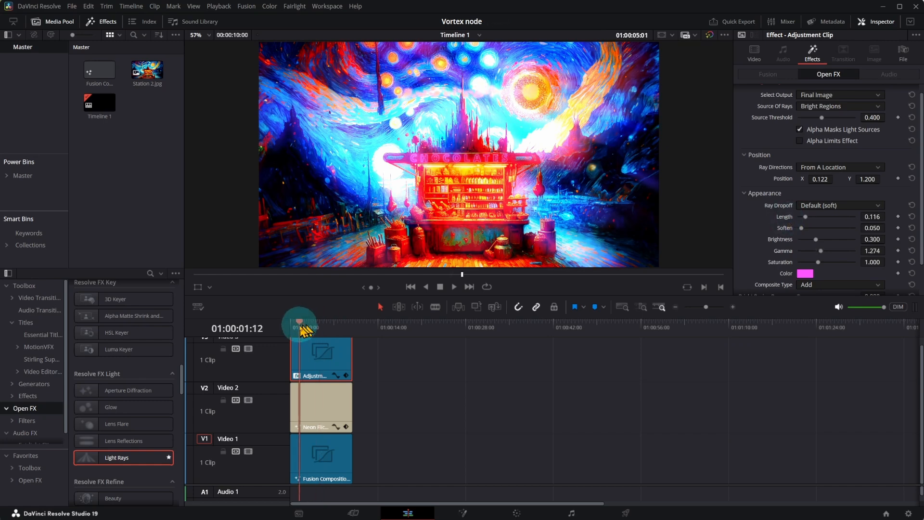
drag(301, 328, 295, 325)
click(454, 287)
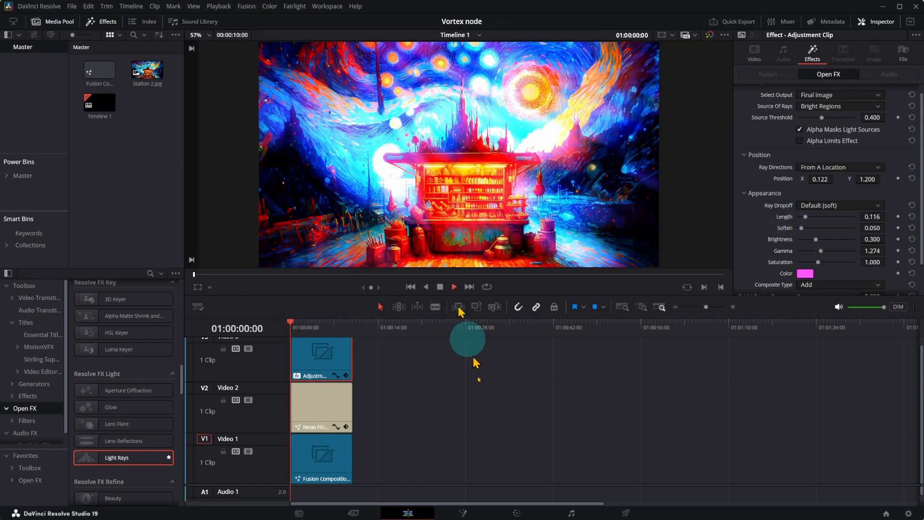